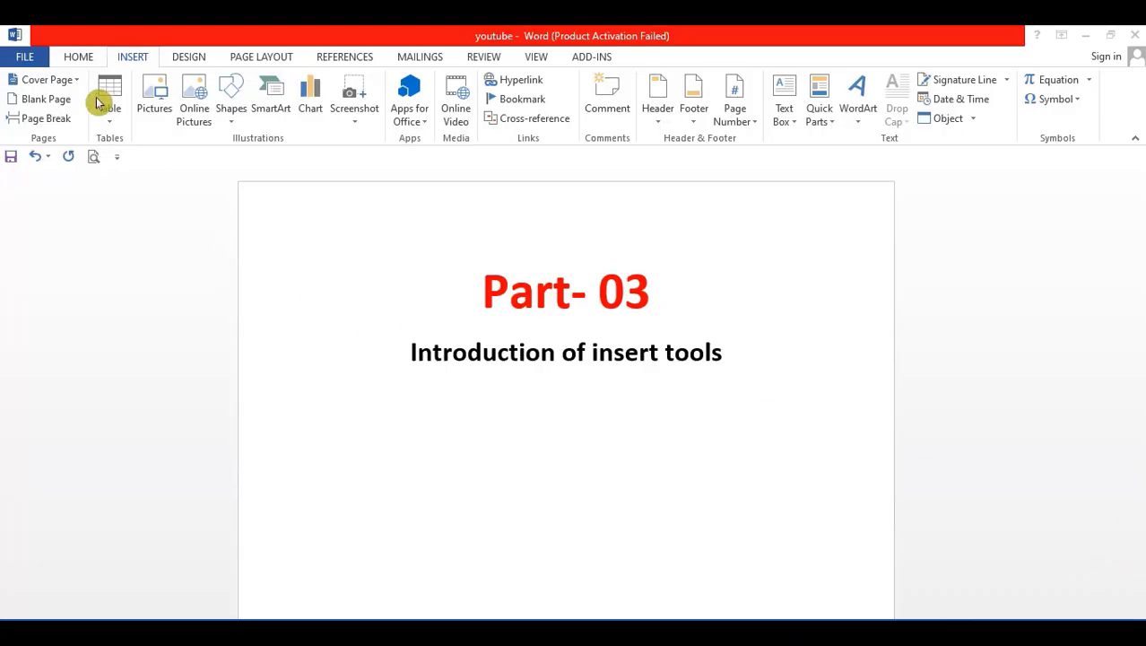
Insert the blue Banded cover page at the front of the document
{"action": "left_click", "coordinate": [80, 57]}
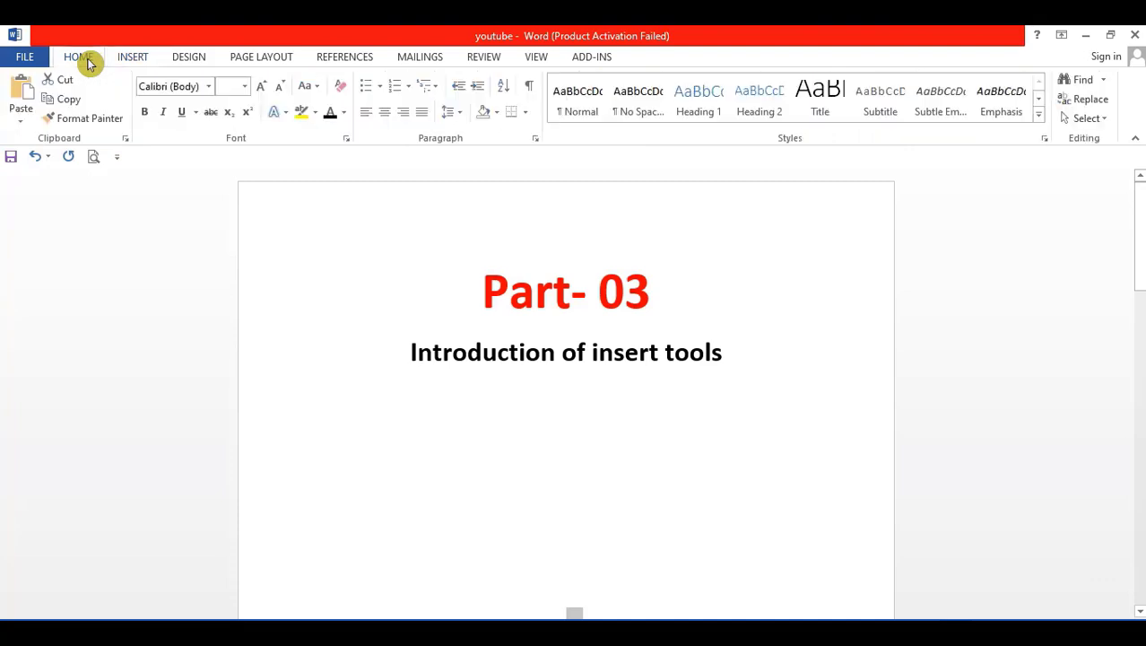
{"action": "left_click", "coordinate": [130, 59]}
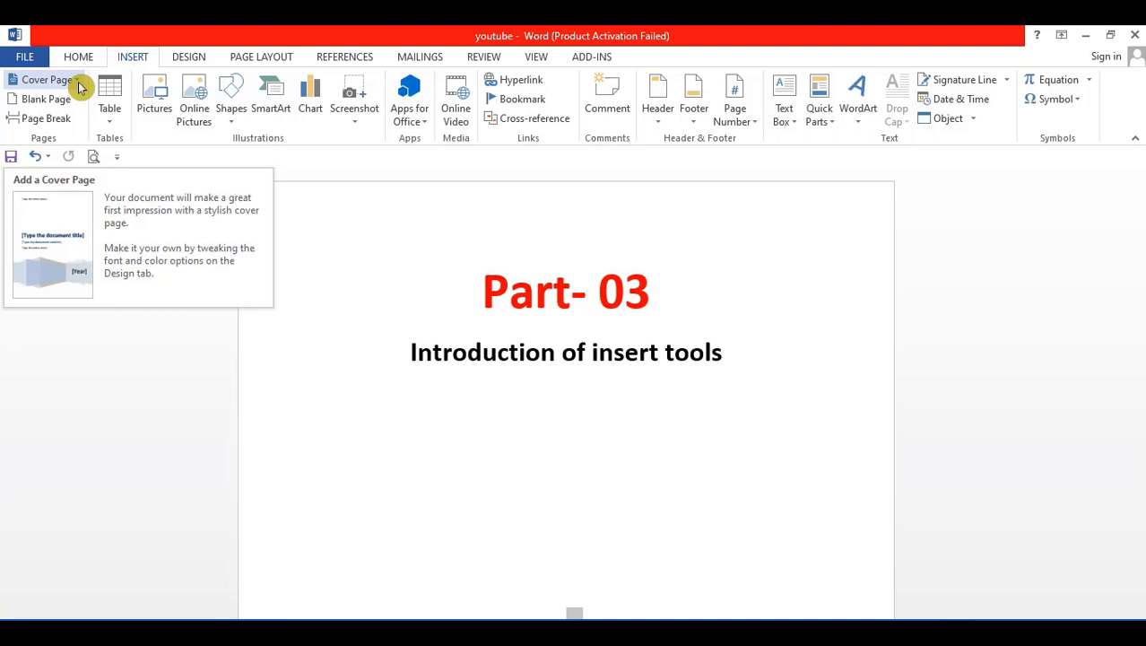
{"action": "left_click", "coordinate": [80, 87]}
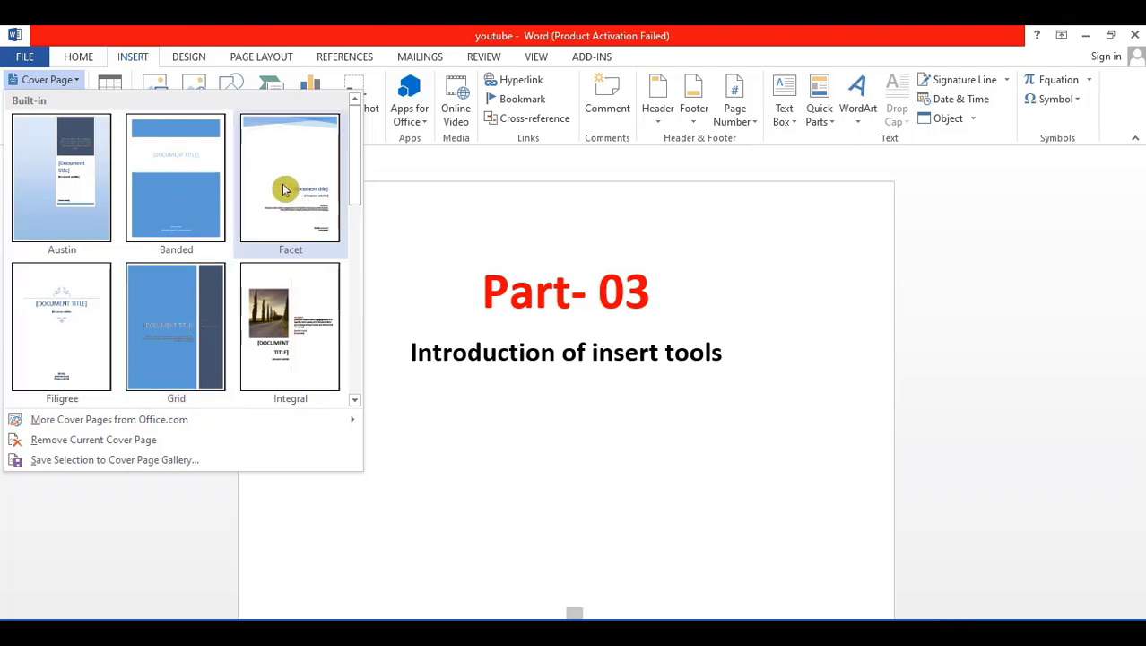
{"action": "key", "text": "Escape"}
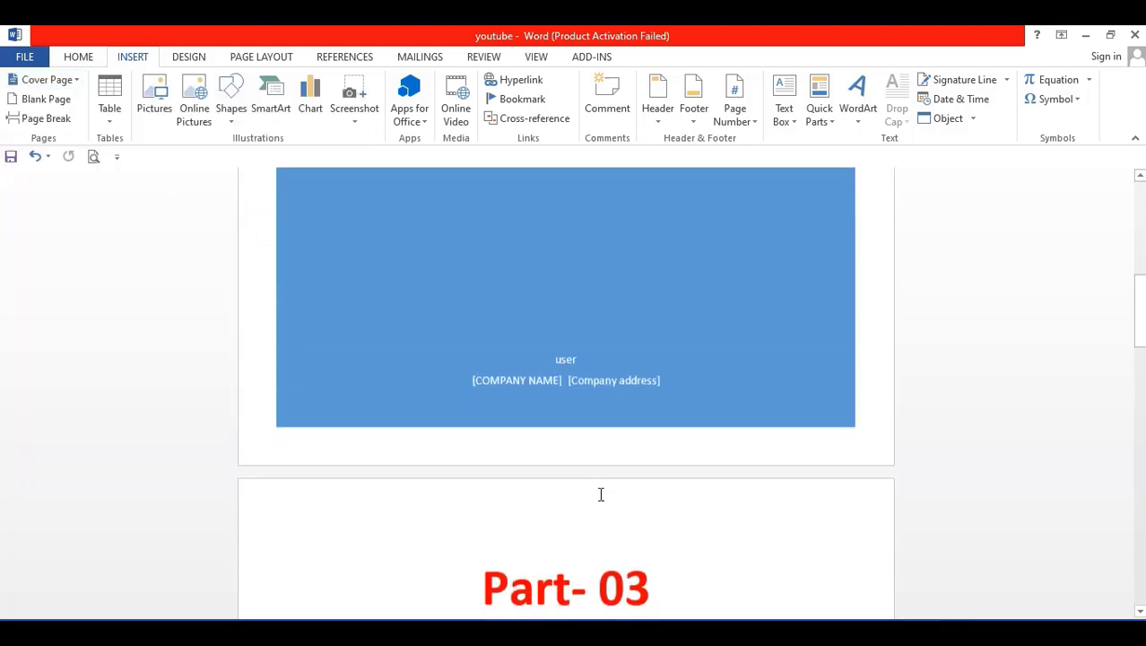
Select the cover page's title placeholder and scroll down to the Part-03 page
{"action": "left_click", "coordinate": [693, 453]}
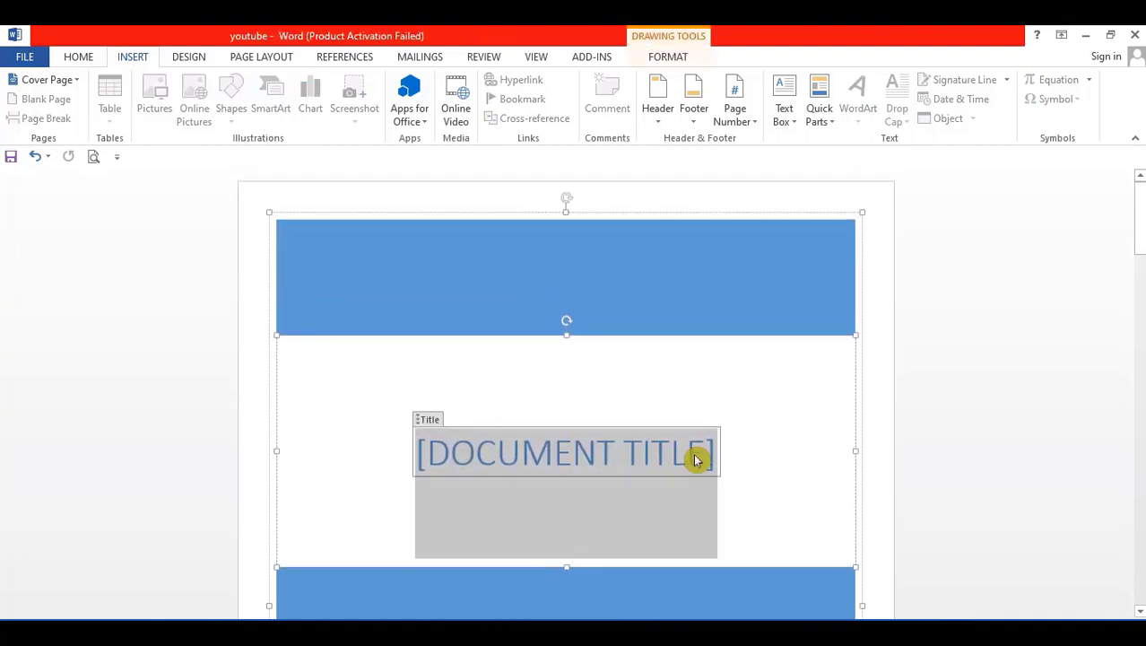
{"action": "scroll", "coordinate": [752, 458], "scroll_direction": "down", "scroll_amount": 4}
{"action": "scroll", "coordinate": [753, 459], "scroll_direction": "down", "scroll_amount": 4}
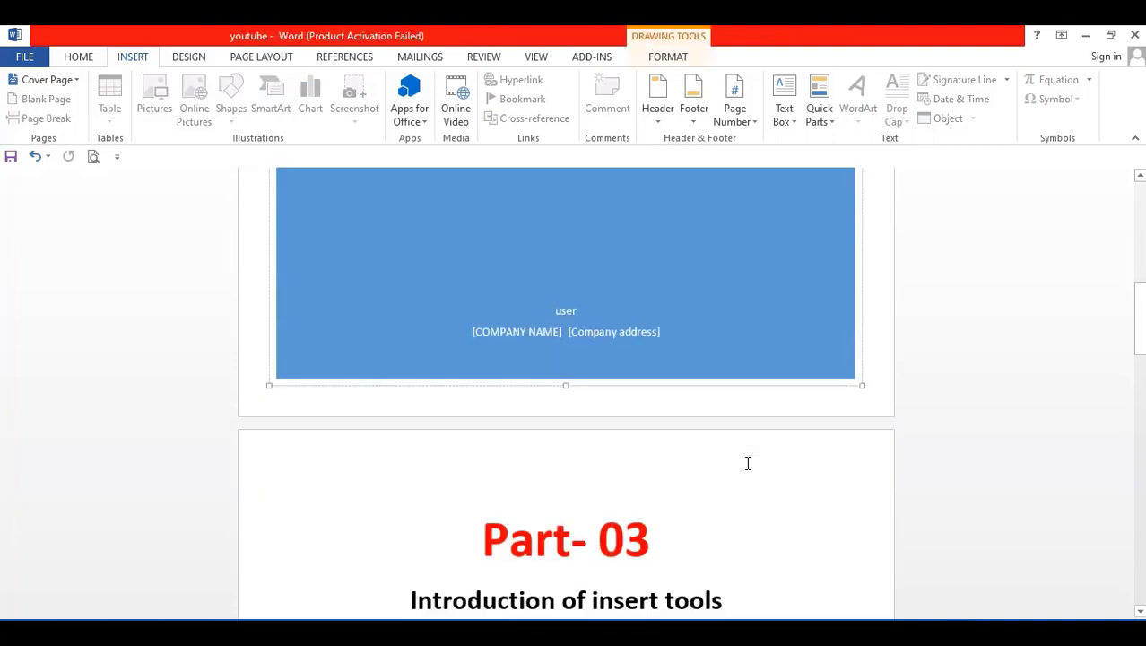
{"action": "scroll", "coordinate": [748, 463], "scroll_direction": "down", "scroll_amount": 4}
{"action": "scroll", "coordinate": [748, 463], "scroll_direction": "down", "scroll_amount": 3}
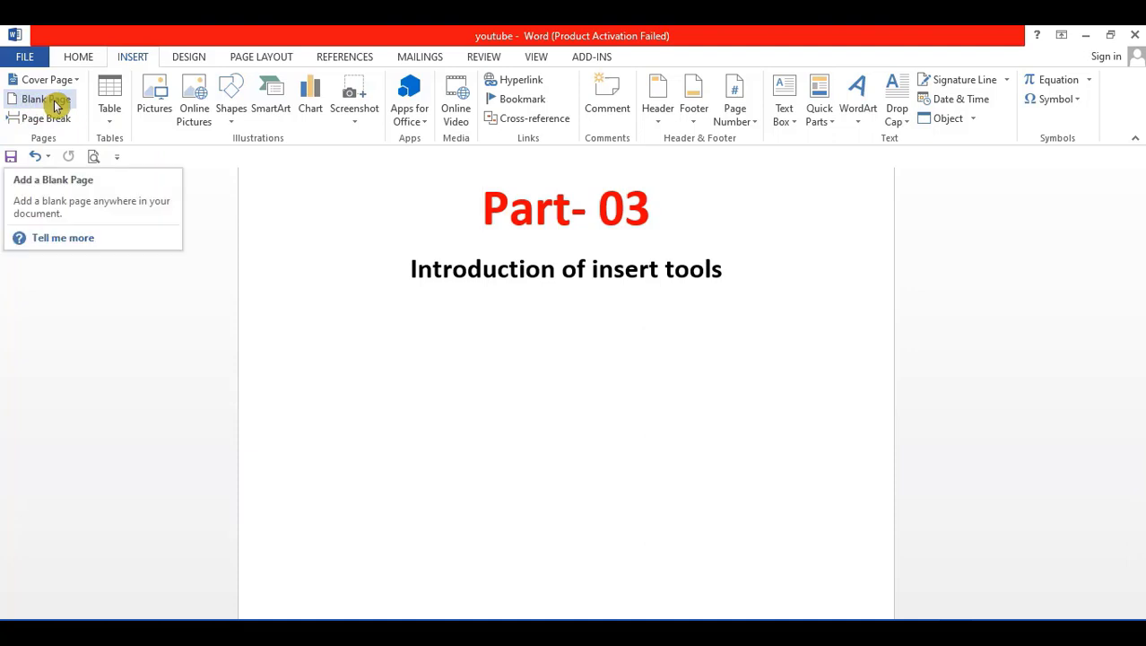
Add an empty bullet at the end of the Part-04 list
{"action": "left_click", "coordinate": [740, 282]}
{"action": "scroll", "coordinate": [673, 450], "scroll_direction": "down", "scroll_amount": 1}
{"action": "scroll", "coordinate": [672, 450], "scroll_direction": "down", "scroll_amount": 10}
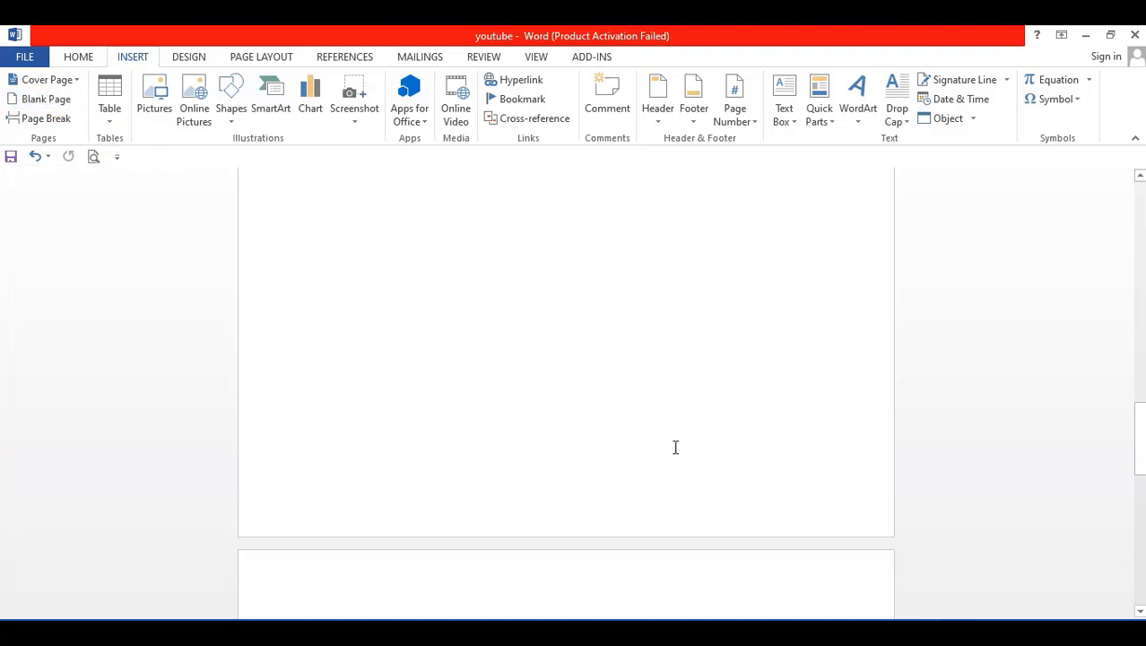
{"action": "scroll", "coordinate": [676, 446], "scroll_direction": "down", "scroll_amount": 4}
{"action": "scroll", "coordinate": [676, 441], "scroll_direction": "down", "scroll_amount": 10}
{"action": "scroll", "coordinate": [676, 441], "scroll_direction": "down", "scroll_amount": 2}
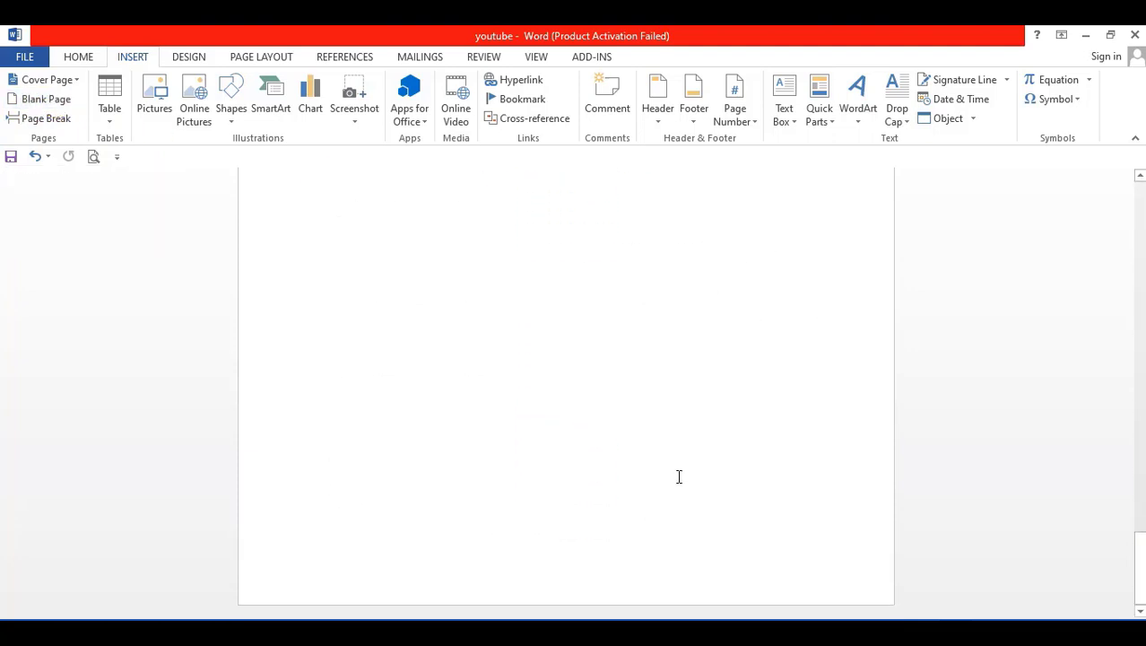
{"action": "scroll", "coordinate": [672, 470], "scroll_direction": "up", "scroll_amount": 3}
{"action": "scroll", "coordinate": [670, 471], "scroll_direction": "up", "scroll_amount": 2}
{"action": "key", "text": "Return"}
{"action": "scroll", "coordinate": [664, 457], "scroll_direction": "down", "scroll_amount": 3}
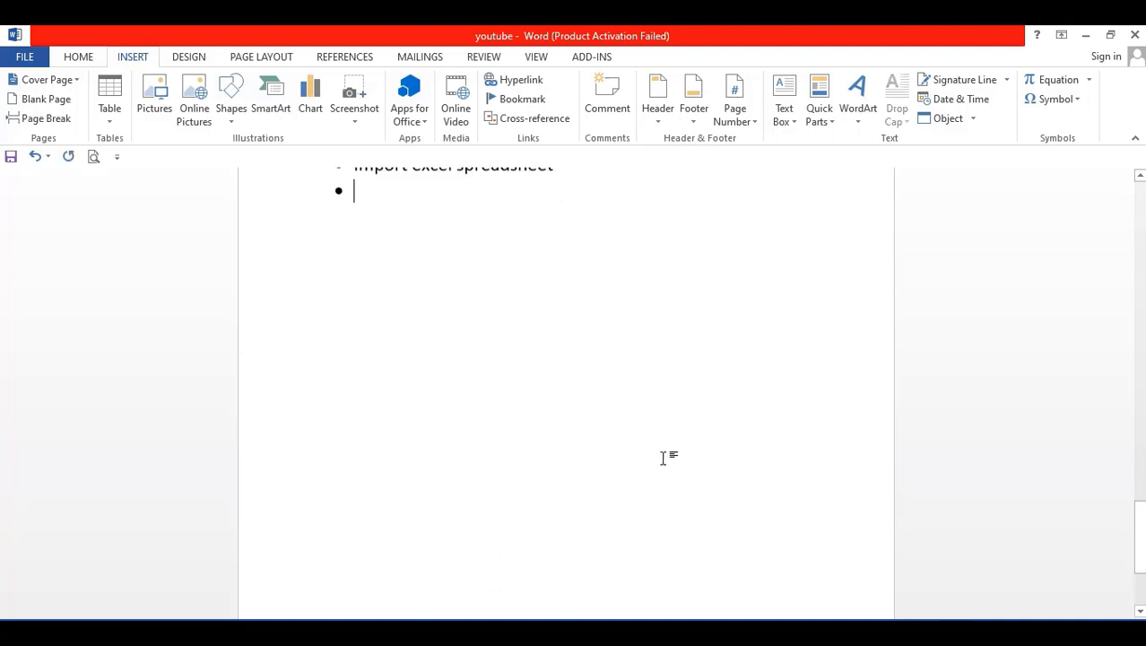
Insert a page break so the text after the Part-04 list starts on a new page
{"action": "left_click", "coordinate": [56, 119]}
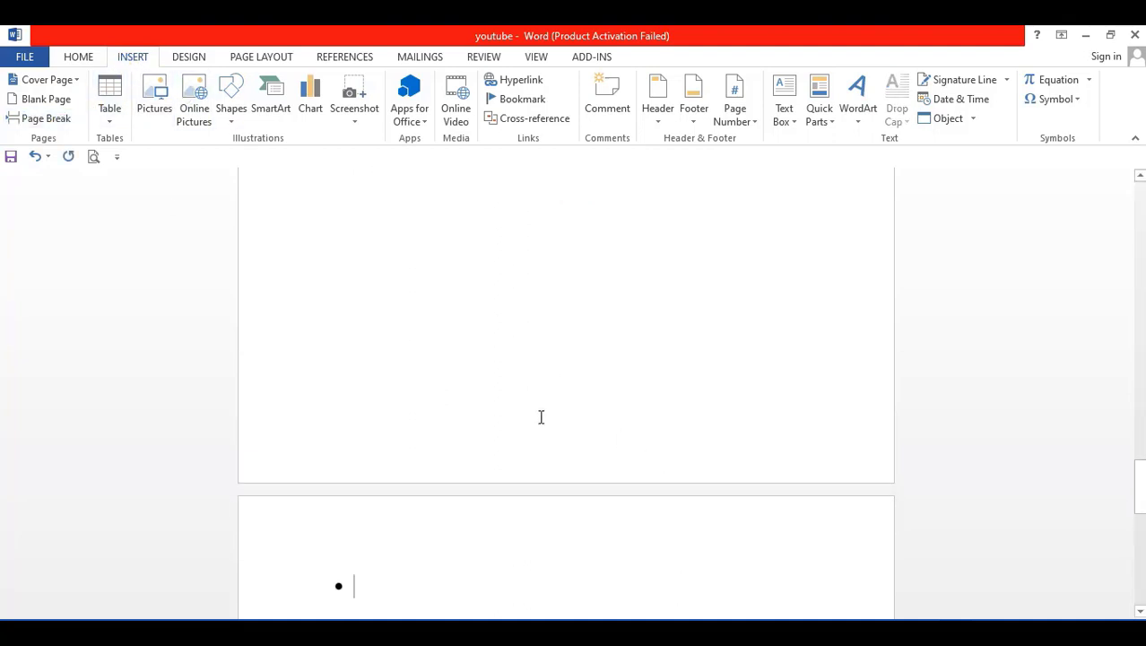
{"action": "scroll", "coordinate": [503, 440], "scroll_direction": "down", "scroll_amount": 3}
{"action": "scroll", "coordinate": [457, 463], "scroll_direction": "up", "scroll_amount": 5}
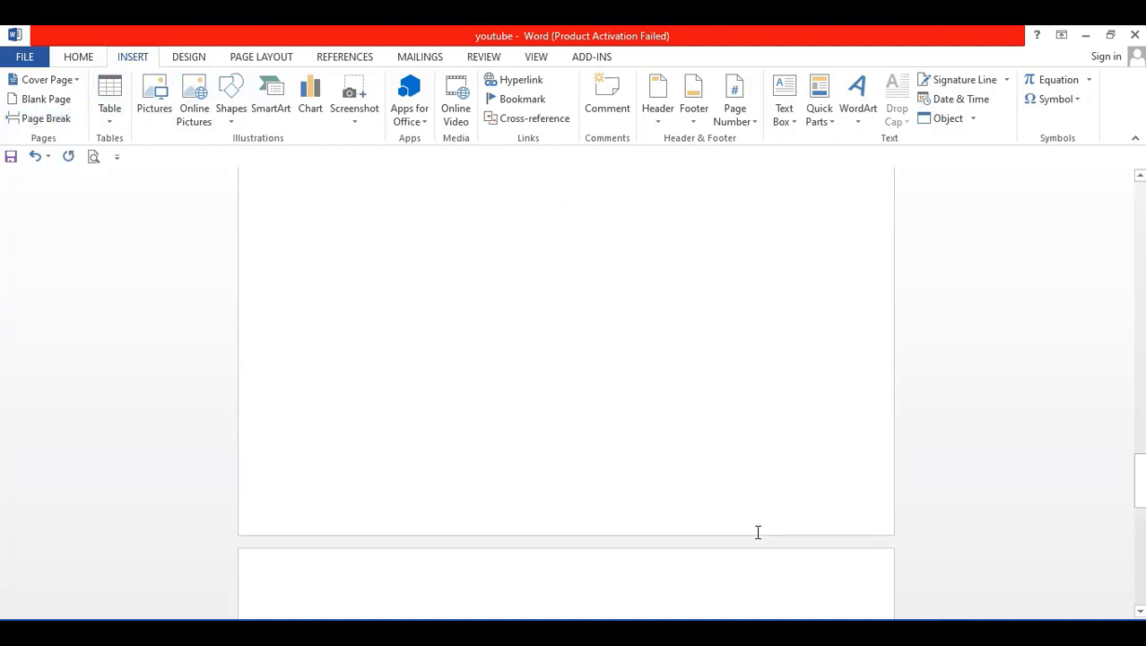
{"action": "scroll", "coordinate": [488, 472], "scroll_direction": "up", "scroll_amount": 7}
{"action": "scroll", "coordinate": [434, 385], "scroll_direction": "up", "scroll_amount": 4}
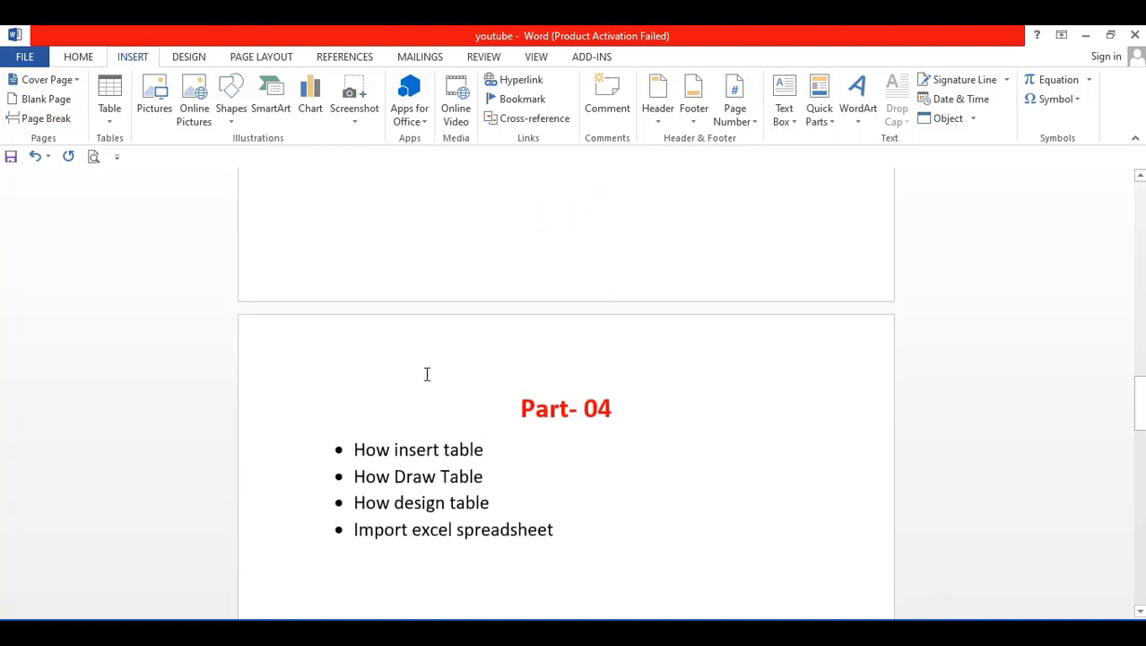
{"action": "left_click", "coordinate": [44, 130]}
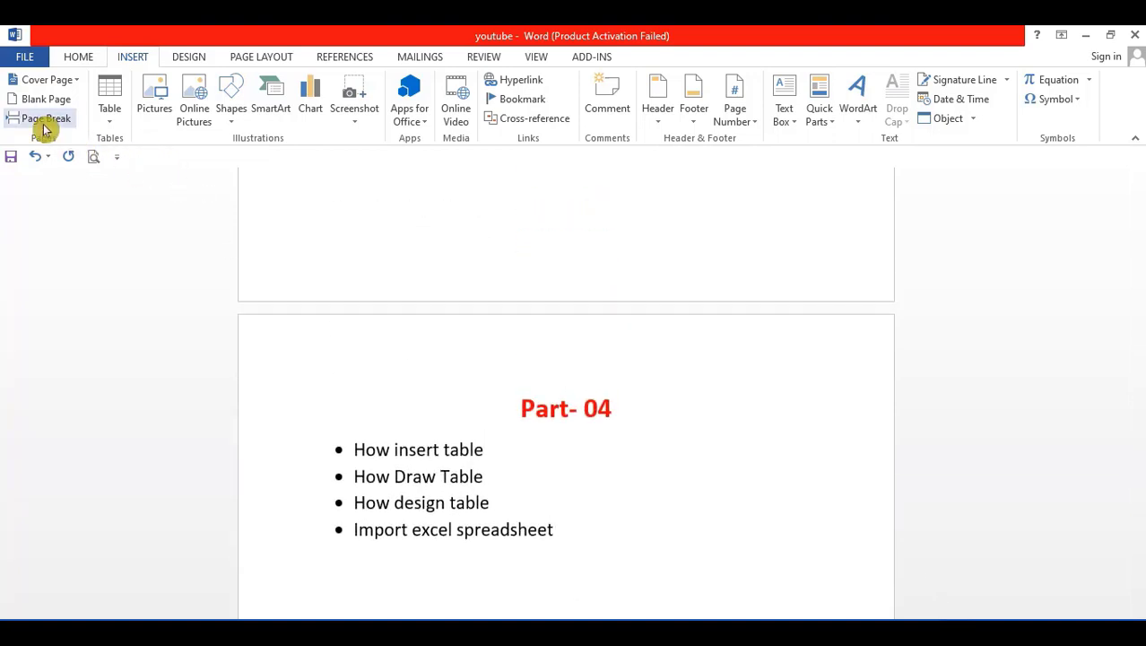
{"action": "scroll", "coordinate": [556, 441], "scroll_direction": "down", "scroll_amount": 2}
Add another page break after 'Import excel spreadsheet' to push the following text onto a new page
{"action": "left_click", "coordinate": [566, 383]}
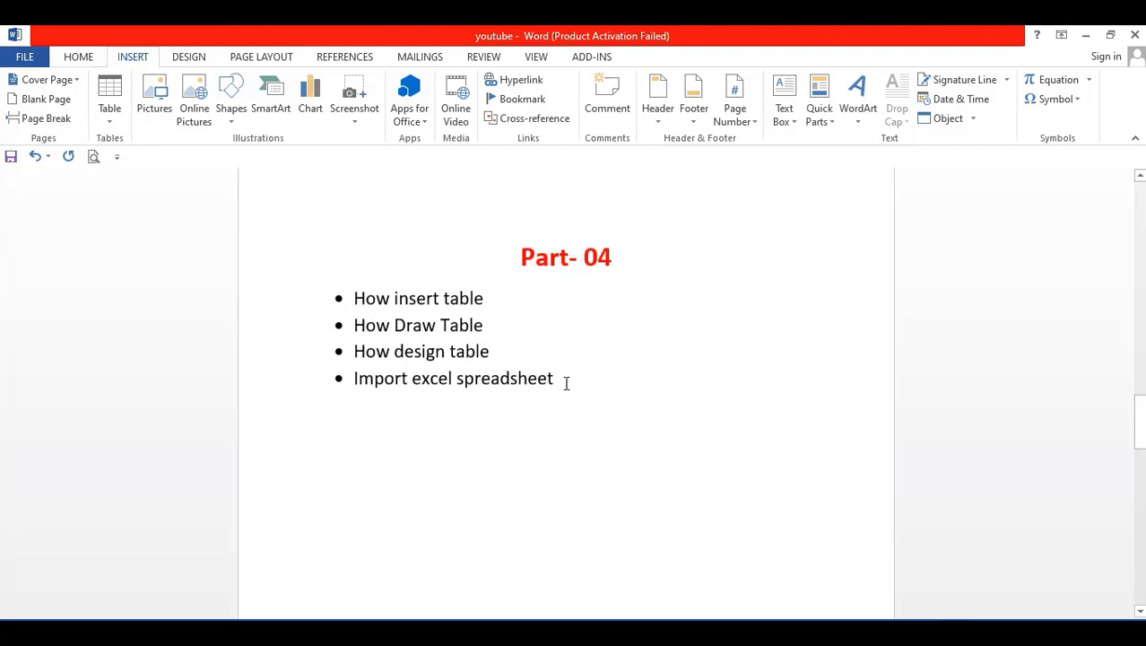
{"action": "scroll", "coordinate": [566, 383], "scroll_direction": "down", "scroll_amount": 1}
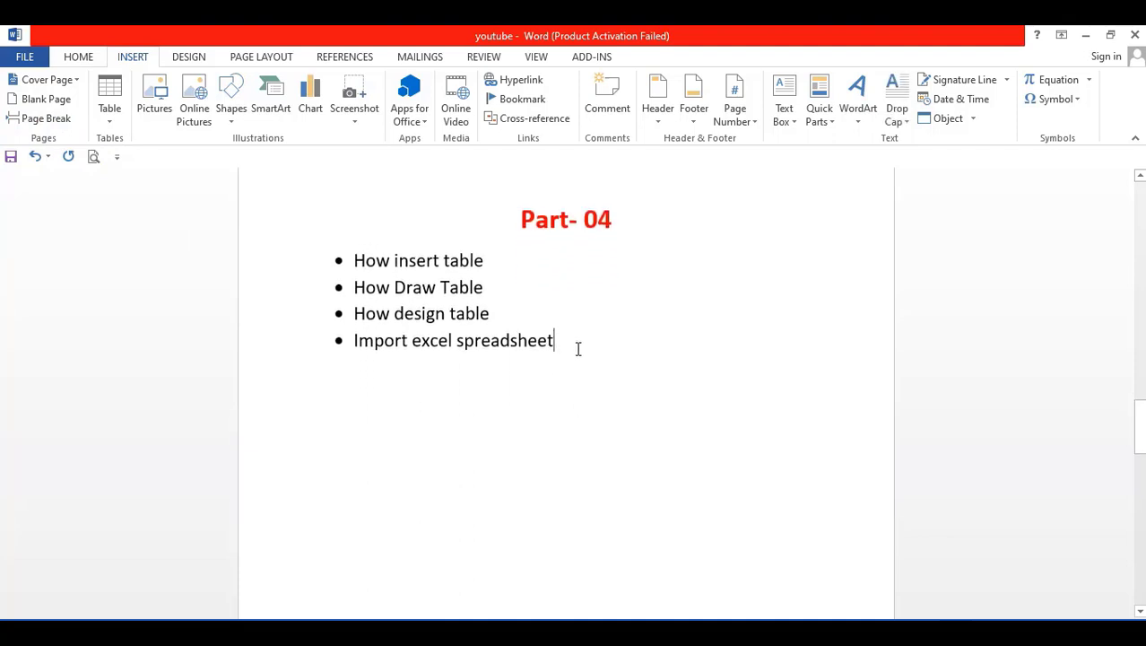
{"action": "left_click", "coordinate": [46, 118]}
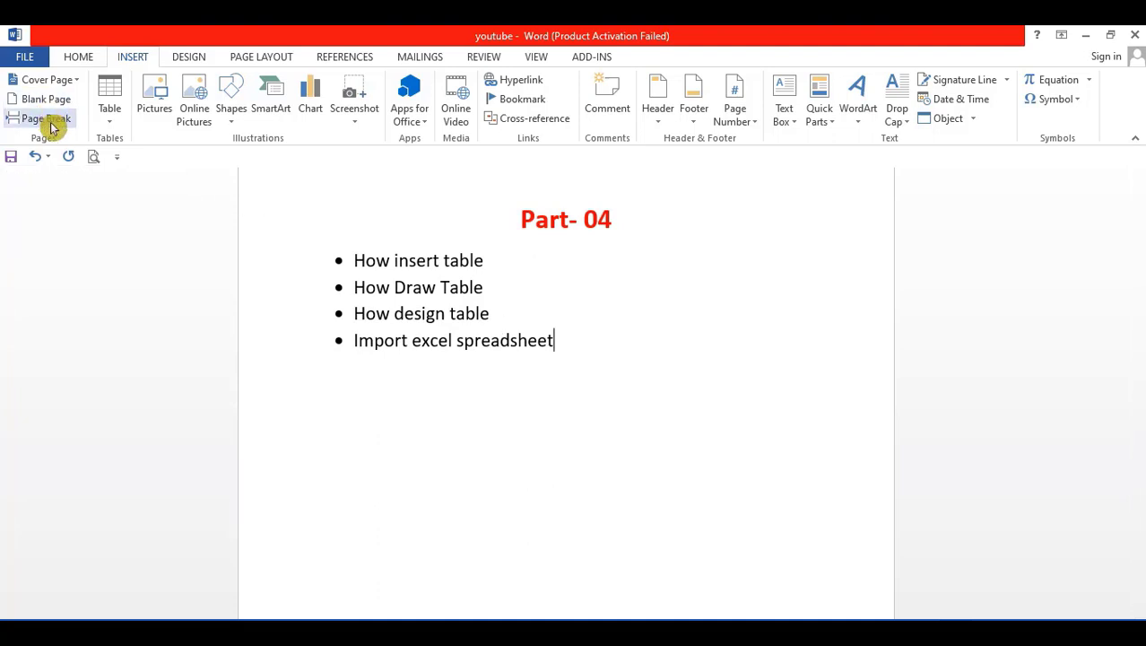
{"action": "scroll", "coordinate": [400, 413], "scroll_direction": "down", "scroll_amount": 3}
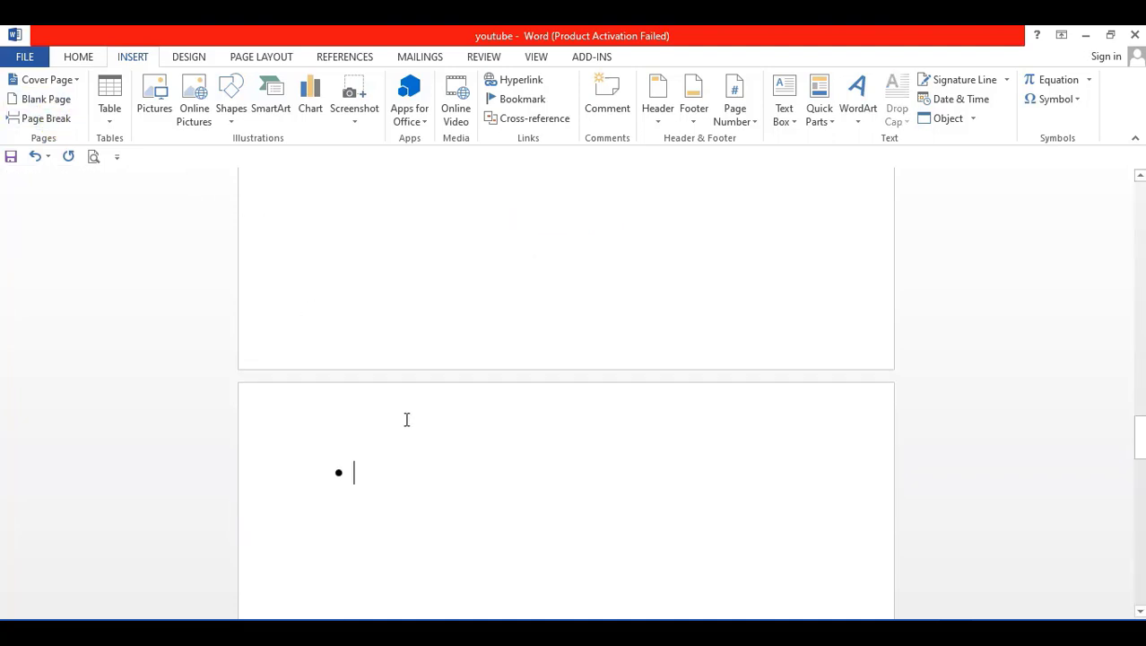
{"action": "scroll", "coordinate": [406, 419], "scroll_direction": "up", "scroll_amount": 3}
{"action": "scroll", "coordinate": [406, 419], "scroll_direction": "up", "scroll_amount": 3}
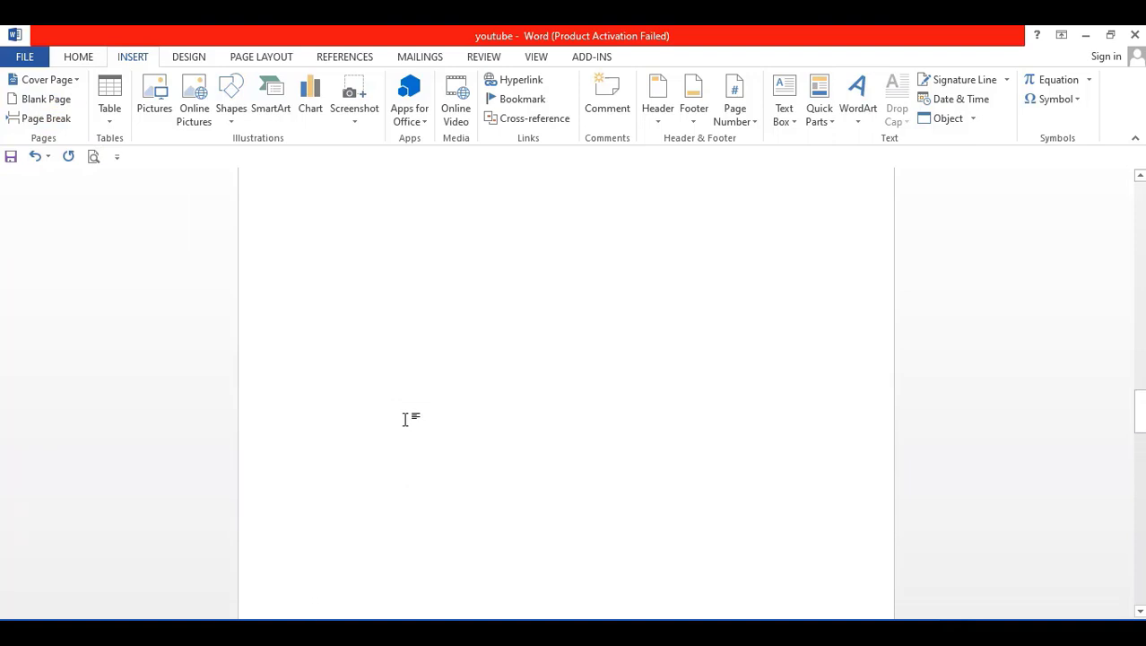
{"action": "scroll", "coordinate": [407, 418], "scroll_direction": "up", "scroll_amount": 3}
{"action": "scroll", "coordinate": [405, 419], "scroll_direction": "up", "scroll_amount": 3}
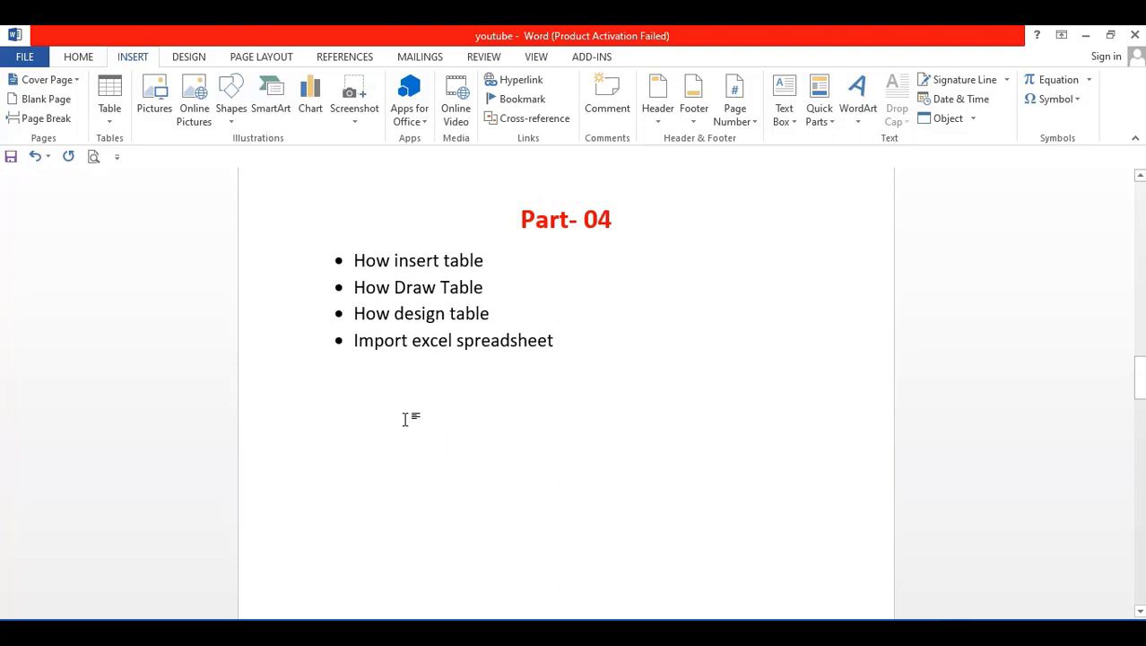
{"action": "scroll", "coordinate": [449, 411], "scroll_direction": "down", "scroll_amount": 1}
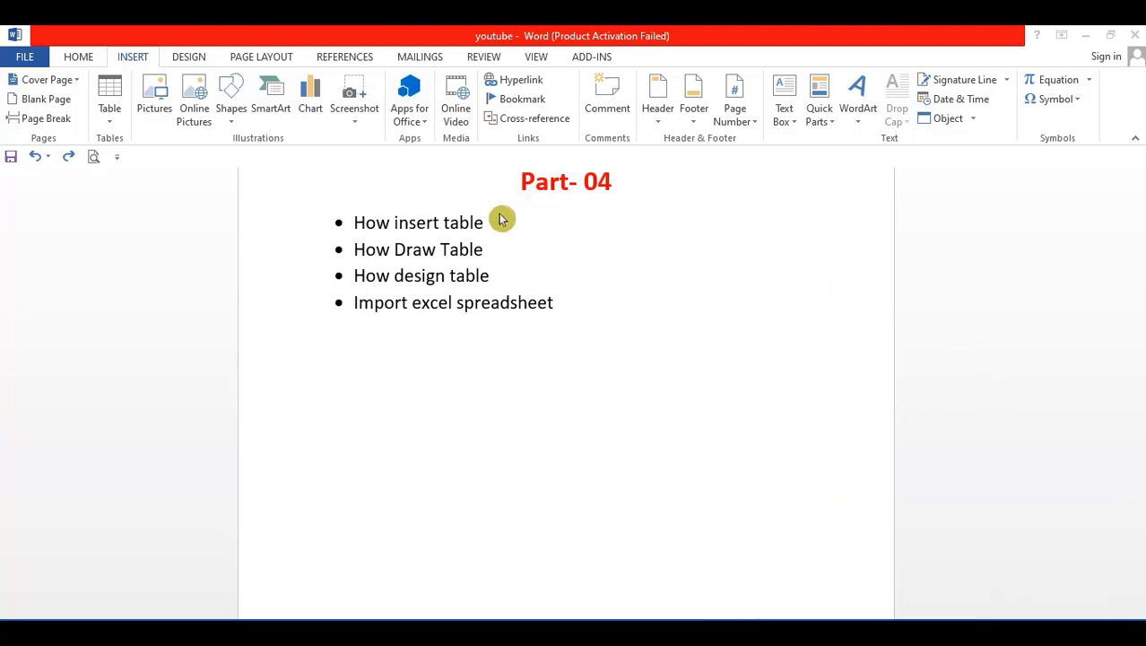
Preview the Table grid, close it, and open Insert Picture on the Pictures folder
{"action": "left_click", "coordinate": [109, 120]}
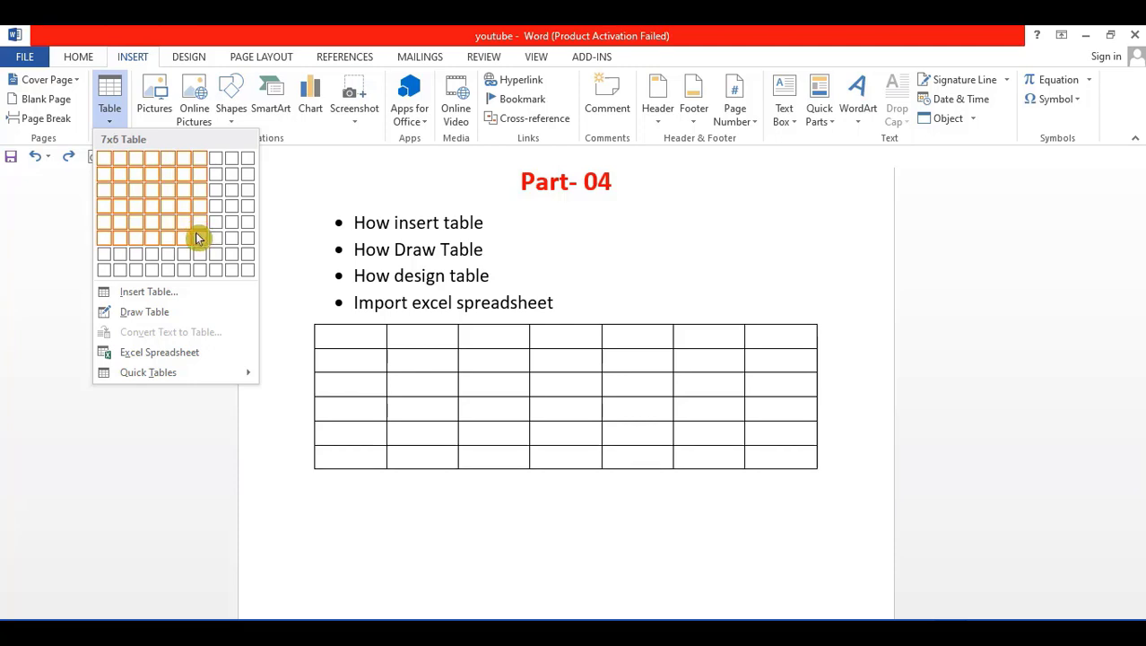
{"action": "left_click", "coordinate": [155, 111]}
{"action": "left_click", "coordinate": [156, 111]}
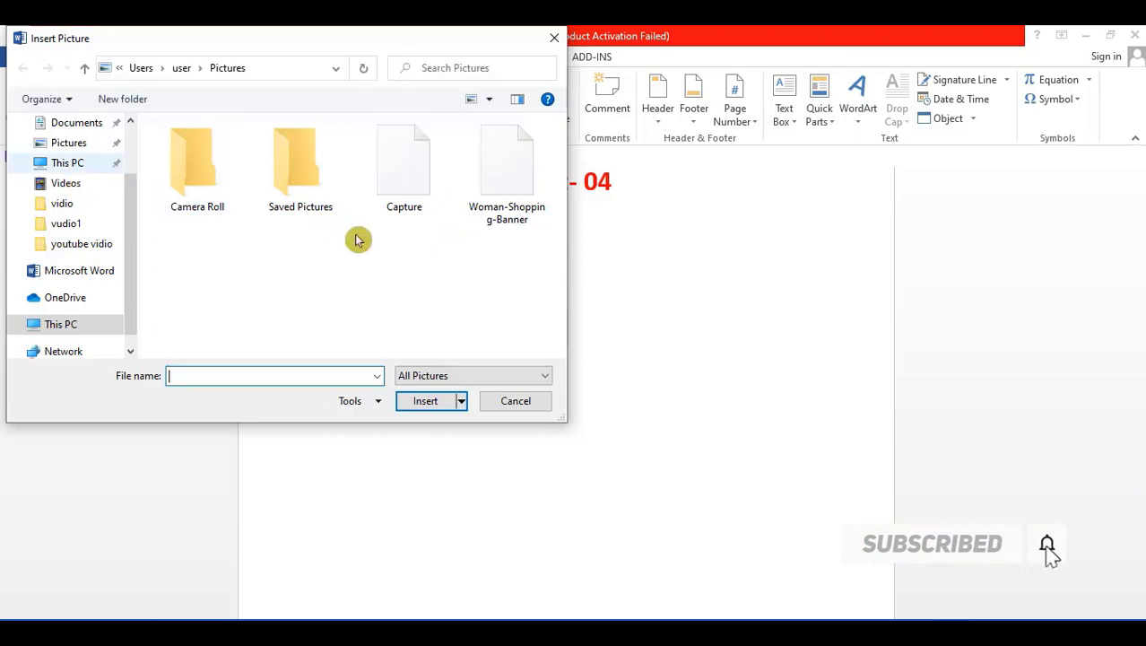
Insert the Woman-Shopping-Banner picture, then undo, redo and undo it again
{"action": "left_click", "coordinate": [502, 202]}
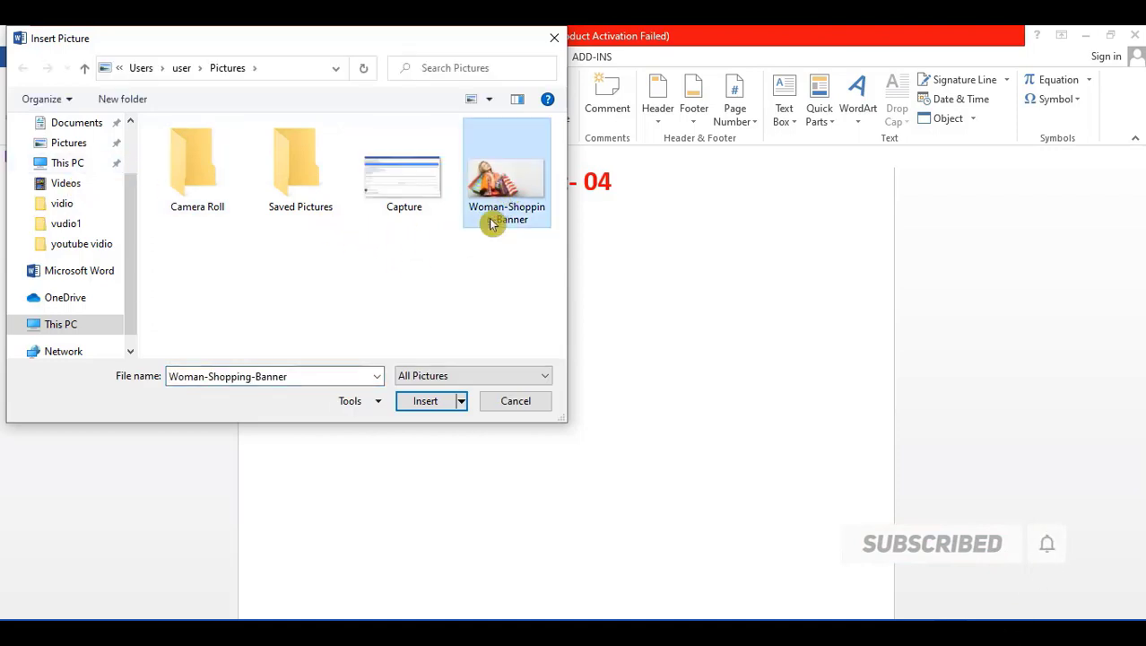
{"action": "left_click", "coordinate": [434, 403]}
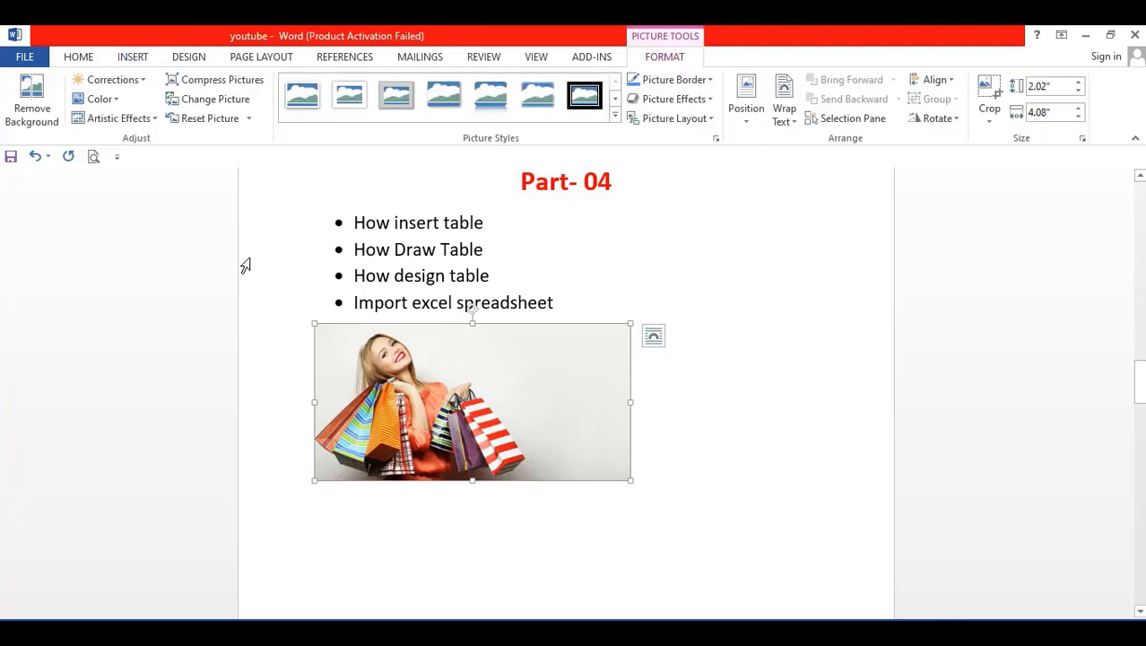
{"action": "left_click", "coordinate": [41, 159]}
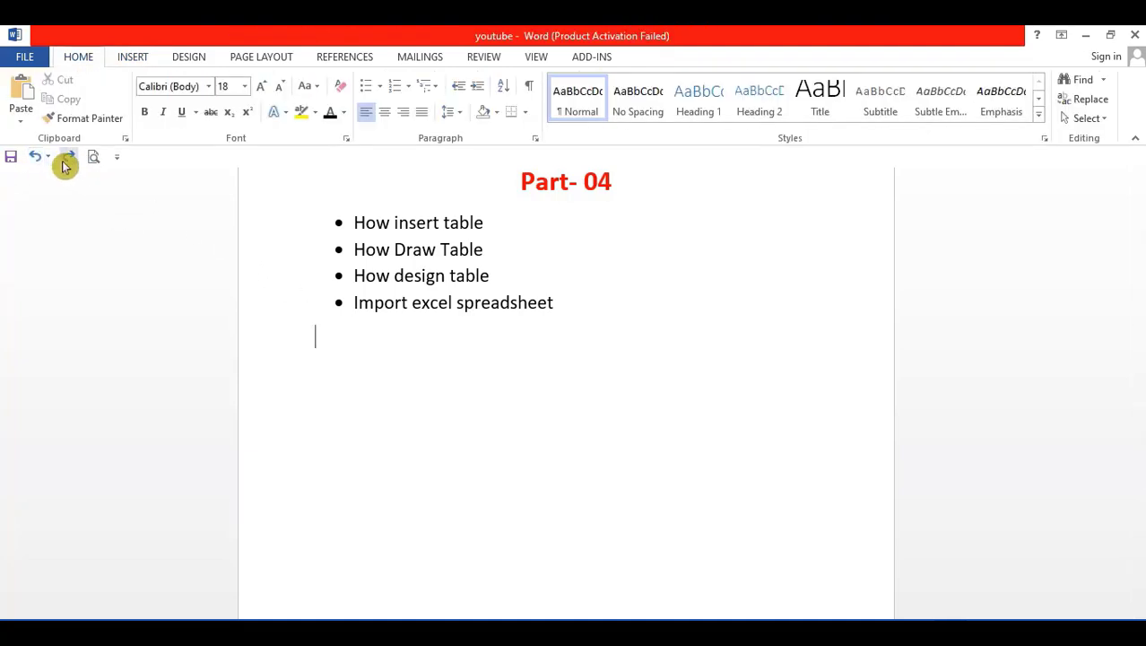
{"action": "left_click", "coordinate": [67, 159]}
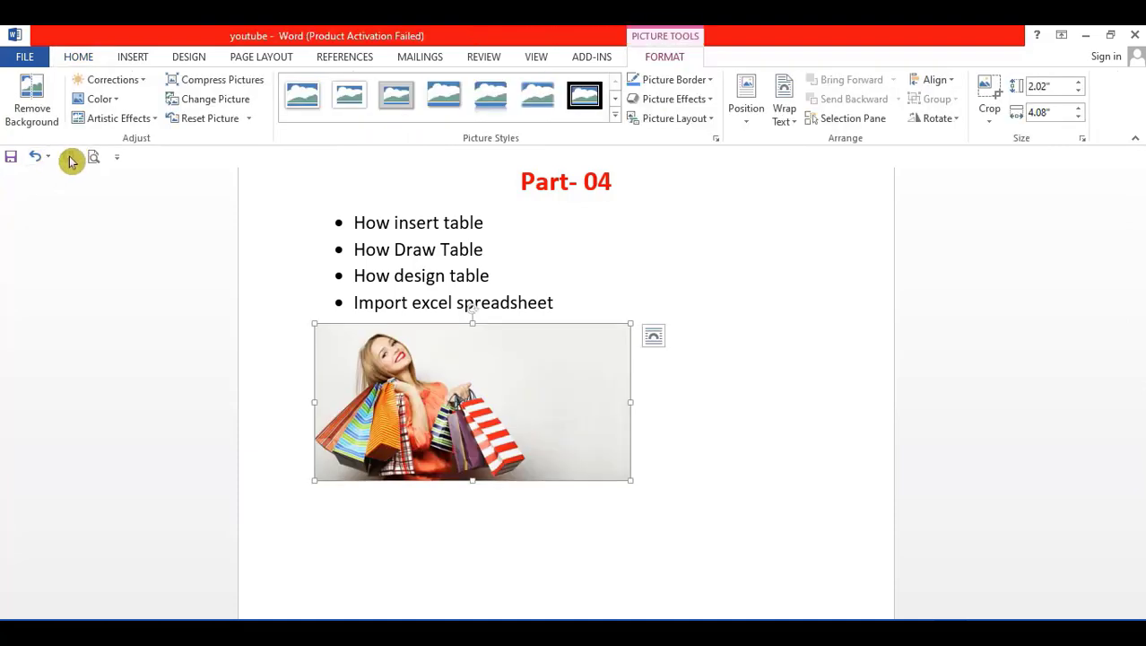
{"action": "left_click", "coordinate": [41, 158]}
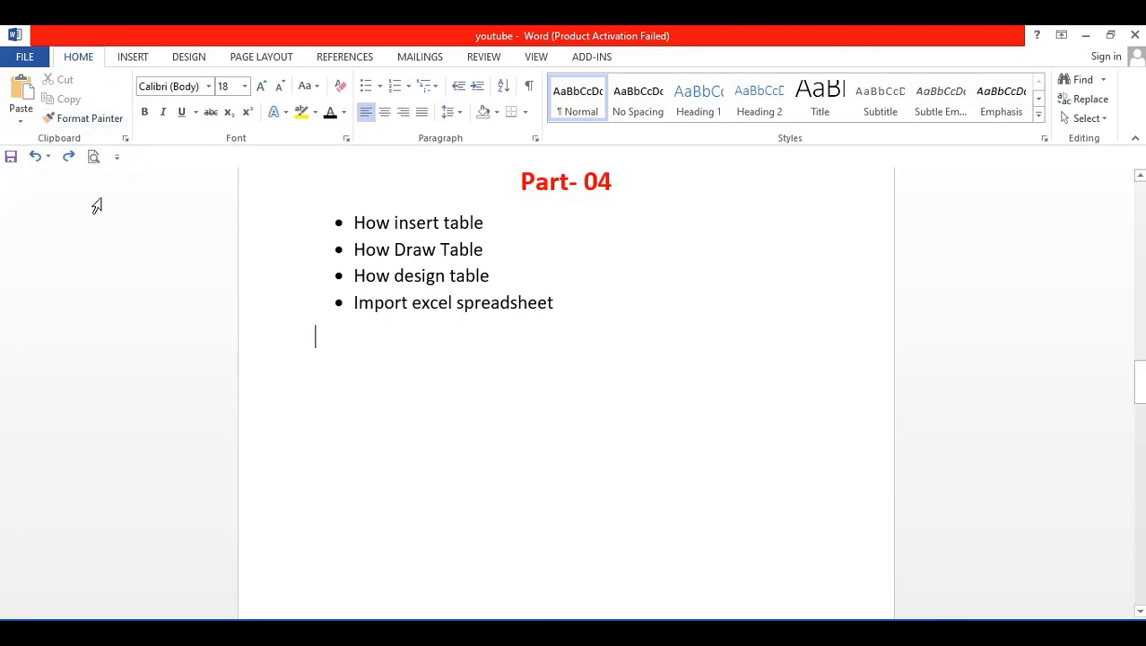
Try Online Pictures from the Insert tab, then open the Shapes dropdown
{"action": "left_click", "coordinate": [139, 58]}
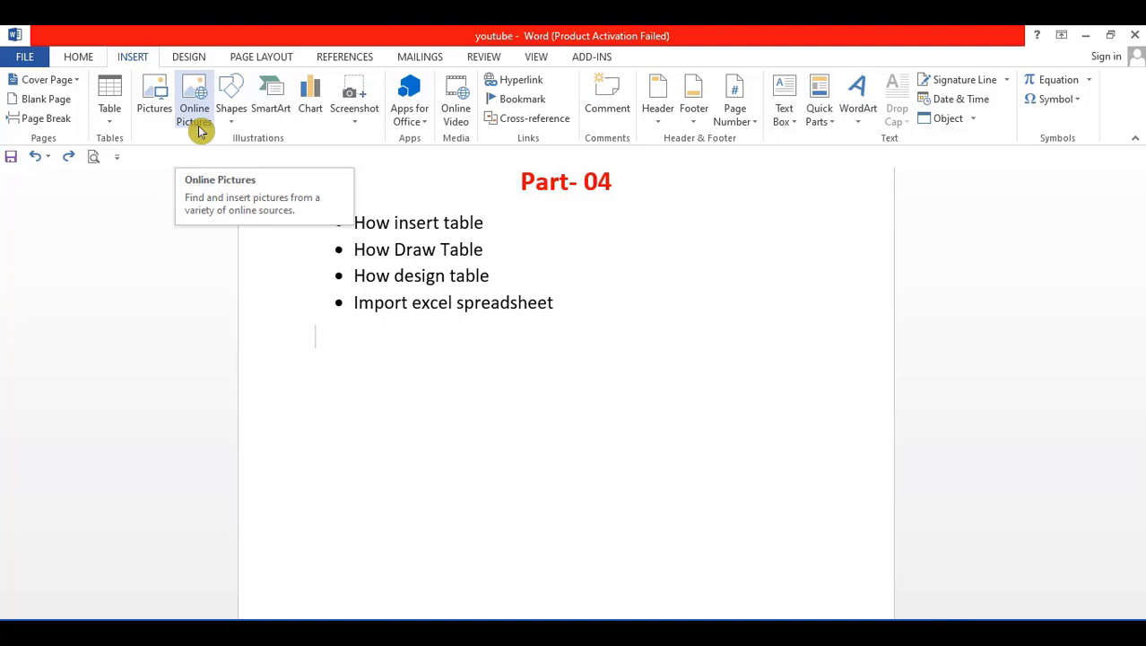
{"action": "left_click", "coordinate": [192, 120]}
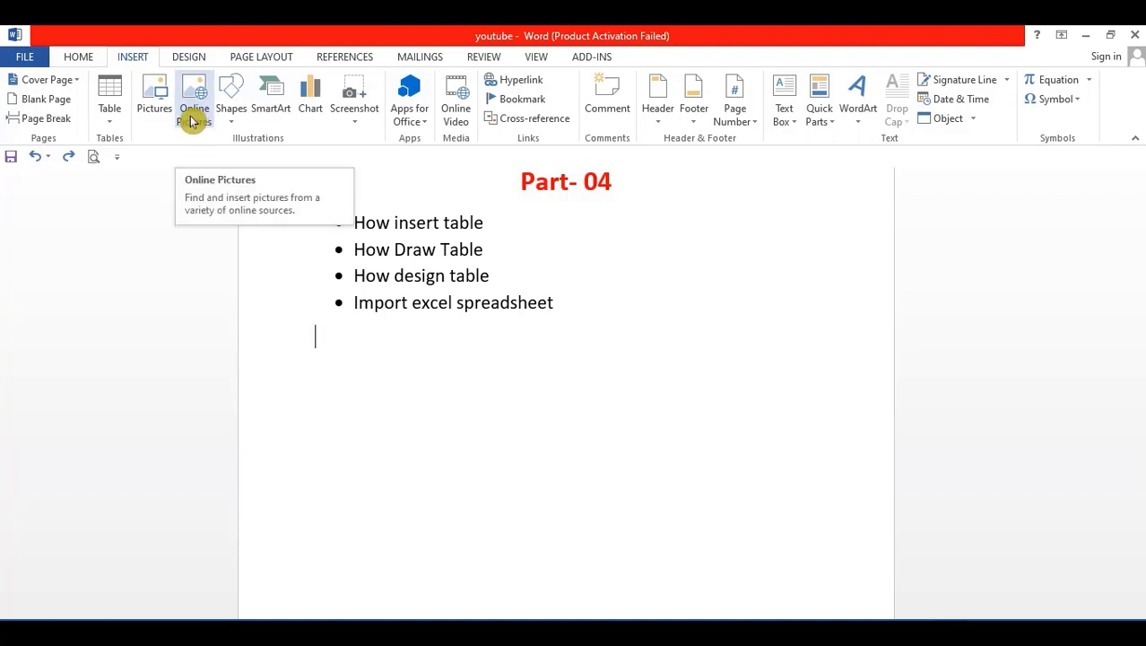
{"action": "left_click", "coordinate": [236, 129]}
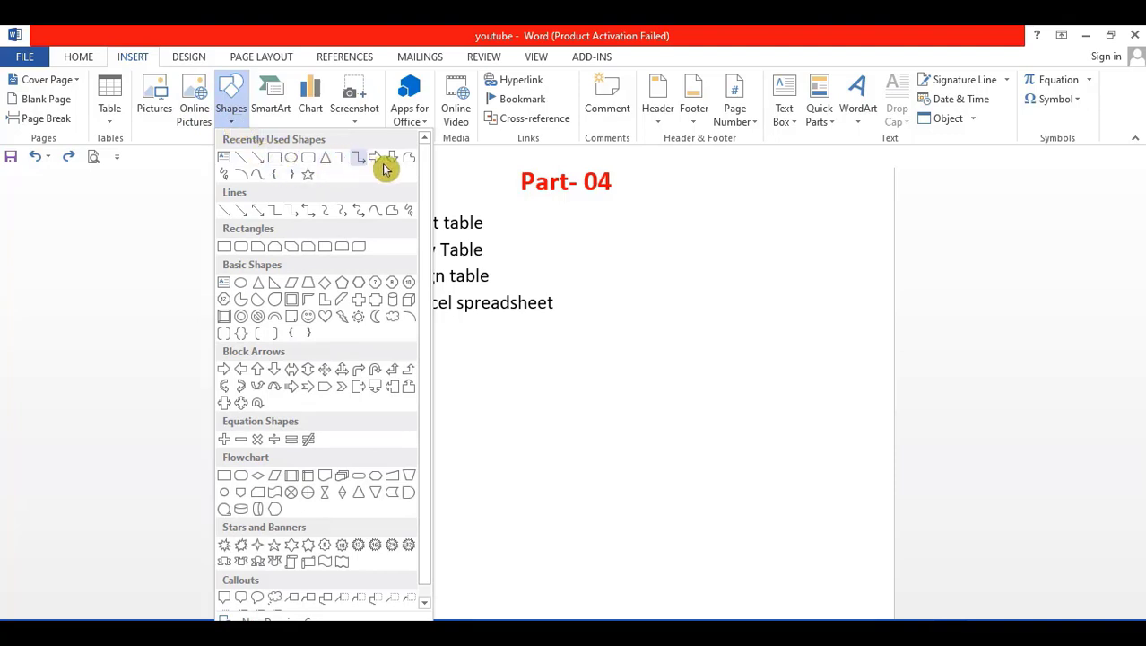
Draw a blue rectangle below the list and stretch it from the left to the right margin
{"action": "left_click", "coordinate": [276, 162]}
{"action": "left_click", "coordinate": [328, 380]}
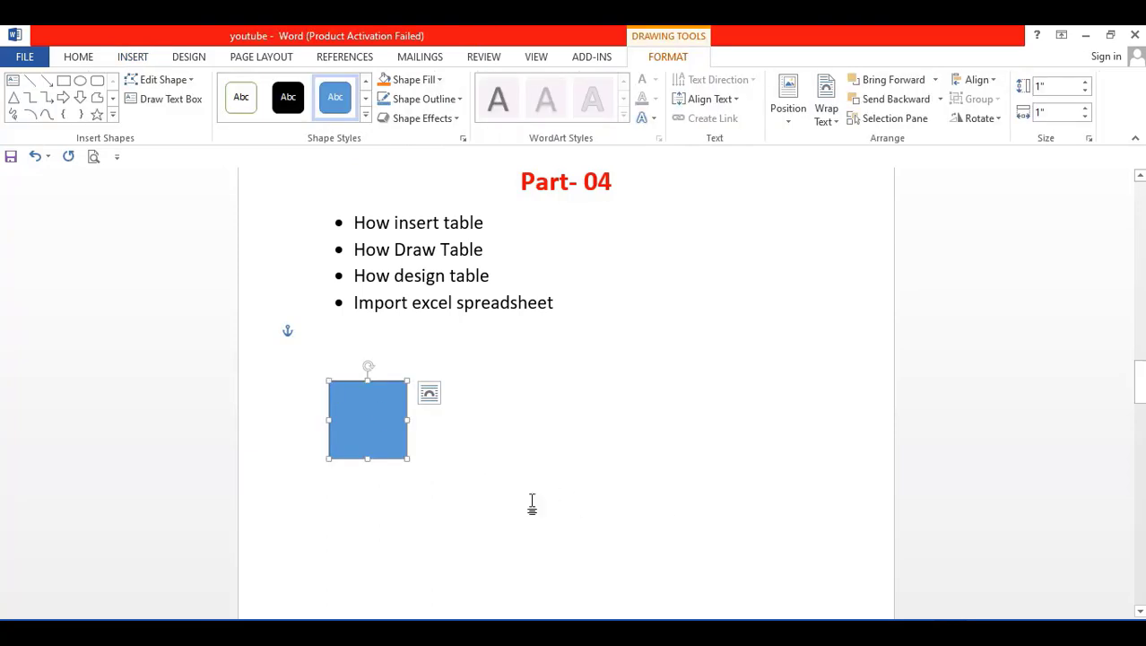
{"action": "left_click_drag", "start_coordinate": [406, 458], "coordinate": [605, 460]}
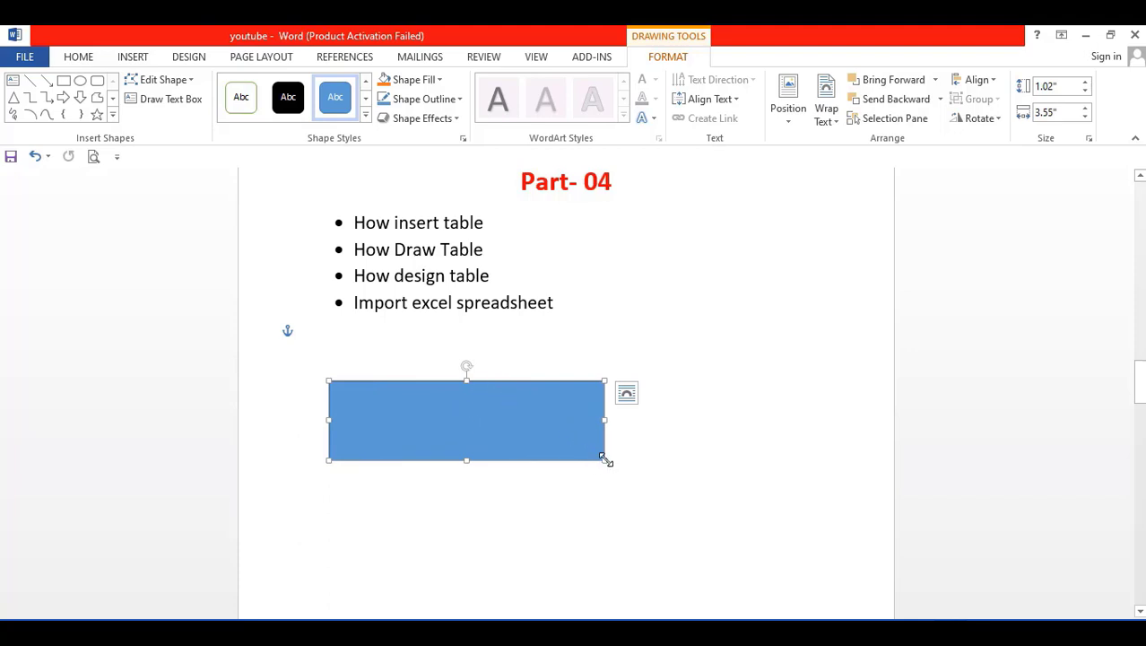
{"action": "left_click_drag", "start_coordinate": [605, 460], "coordinate": [893, 481]}
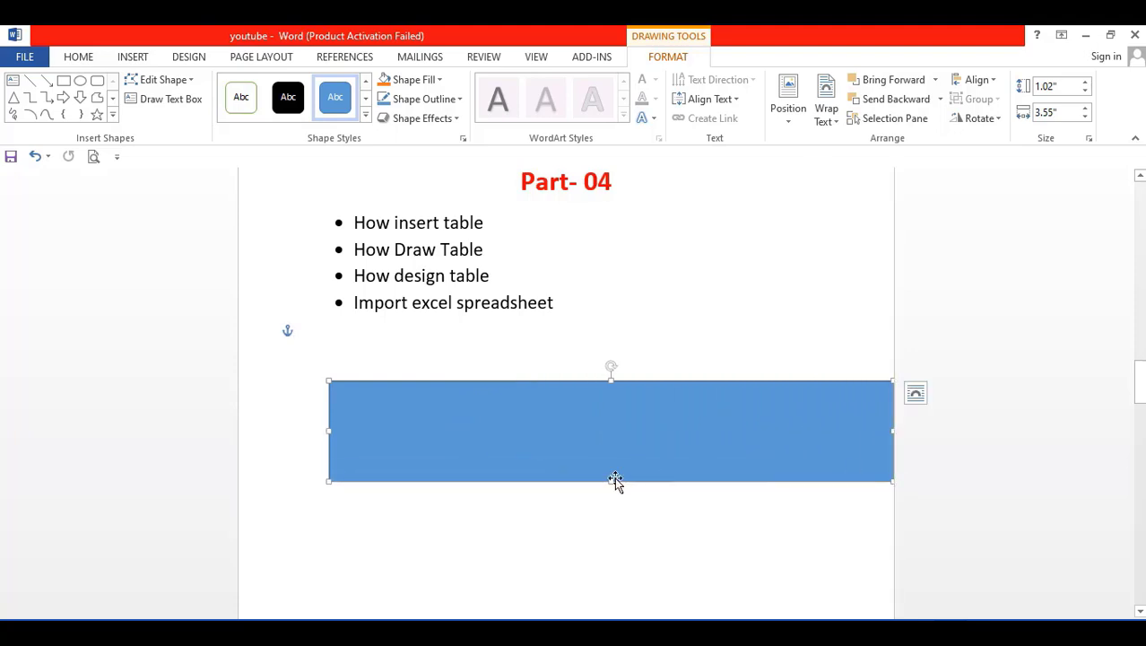
{"action": "left_click_drag", "start_coordinate": [321, 431], "coordinate": [239, 430]}
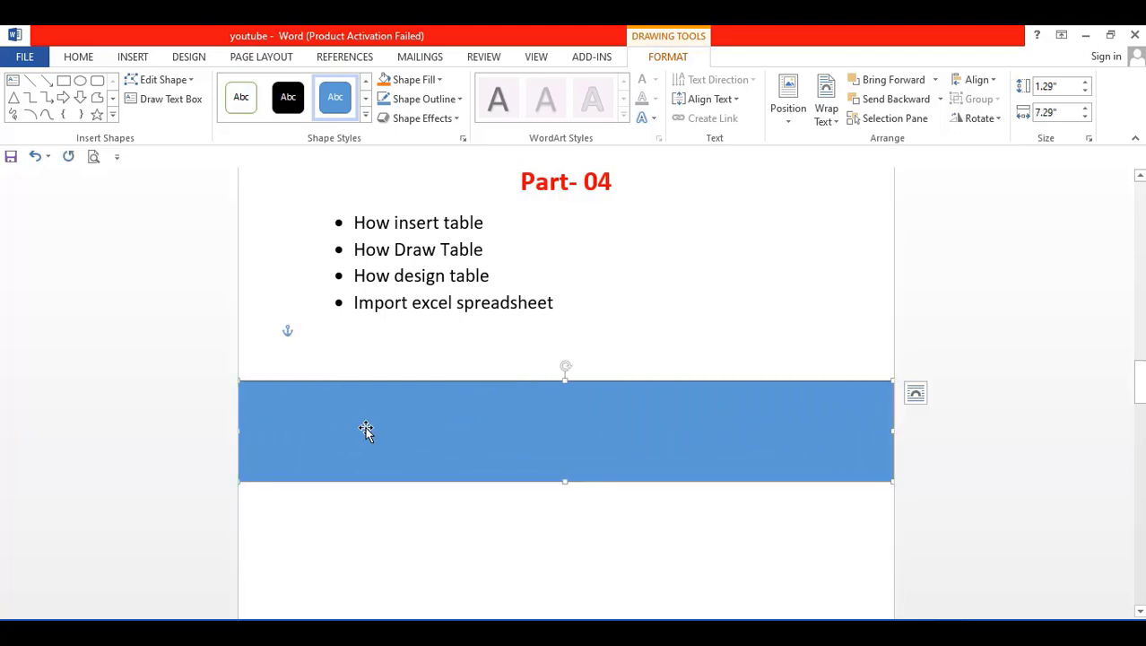
{"action": "scroll", "coordinate": [615, 346], "scroll_direction": "up", "scroll_amount": 2}
{"action": "scroll", "coordinate": [615, 340], "scroll_direction": "down", "scroll_amount": 2}
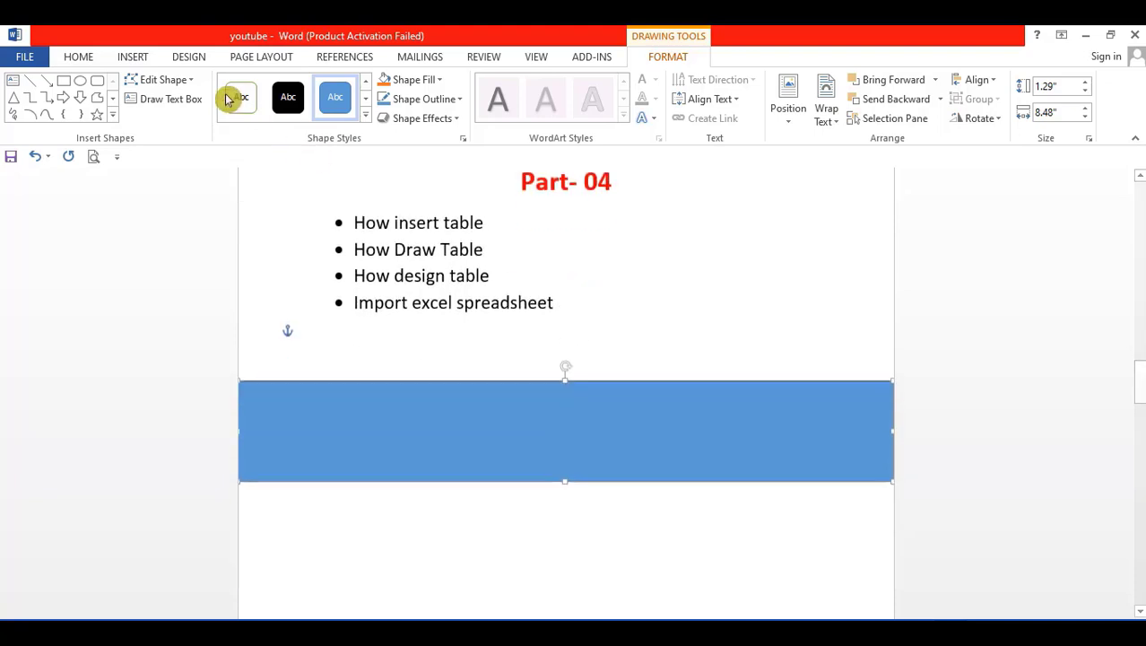
Reopen and dismiss the Shapes gallery, then undo four times to remove the rectangle
{"action": "left_click", "coordinate": [134, 58]}
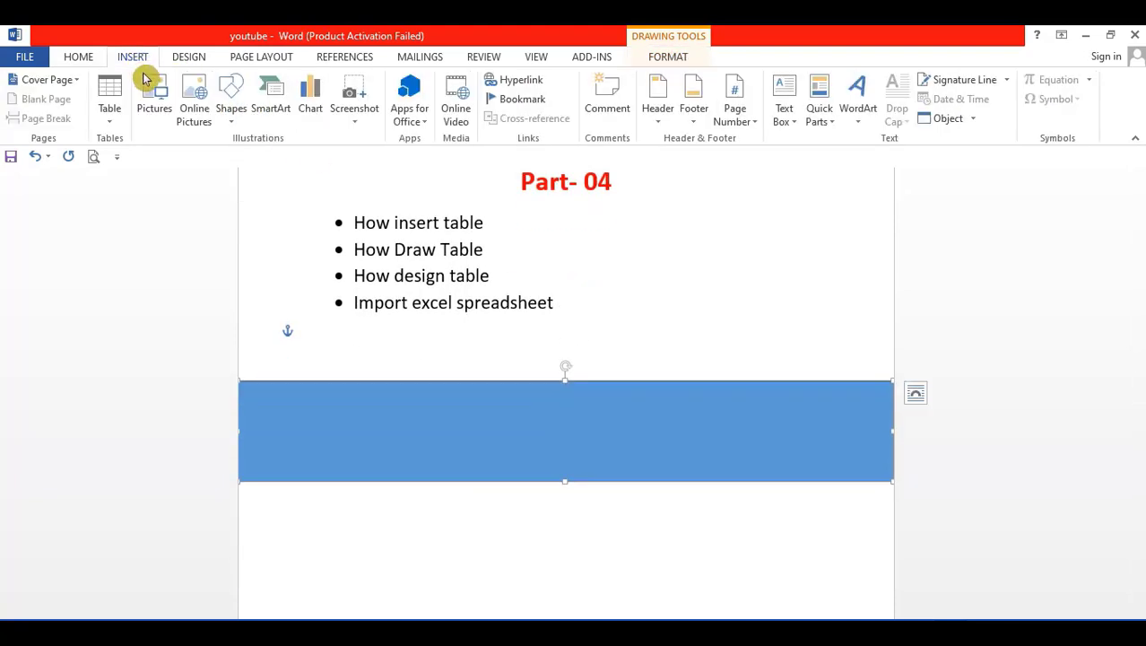
{"action": "left_click", "coordinate": [229, 112]}
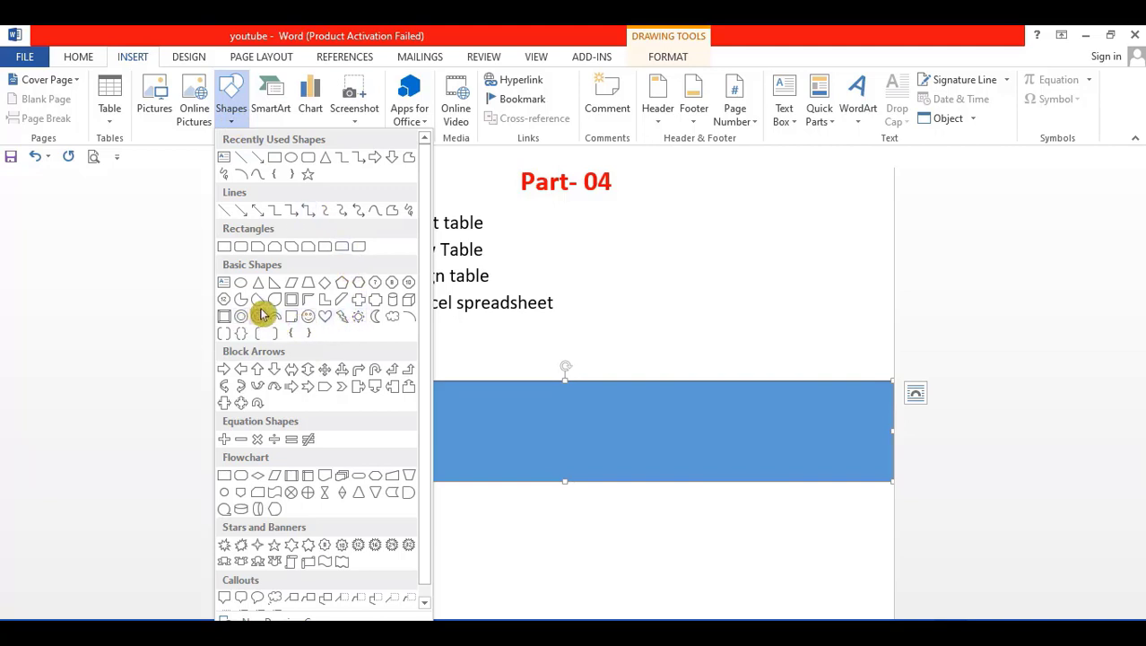
{"action": "scroll", "coordinate": [333, 453], "scroll_direction": "down", "scroll_amount": 1}
{"action": "scroll", "coordinate": [334, 448], "scroll_direction": "up", "scroll_amount": 1}
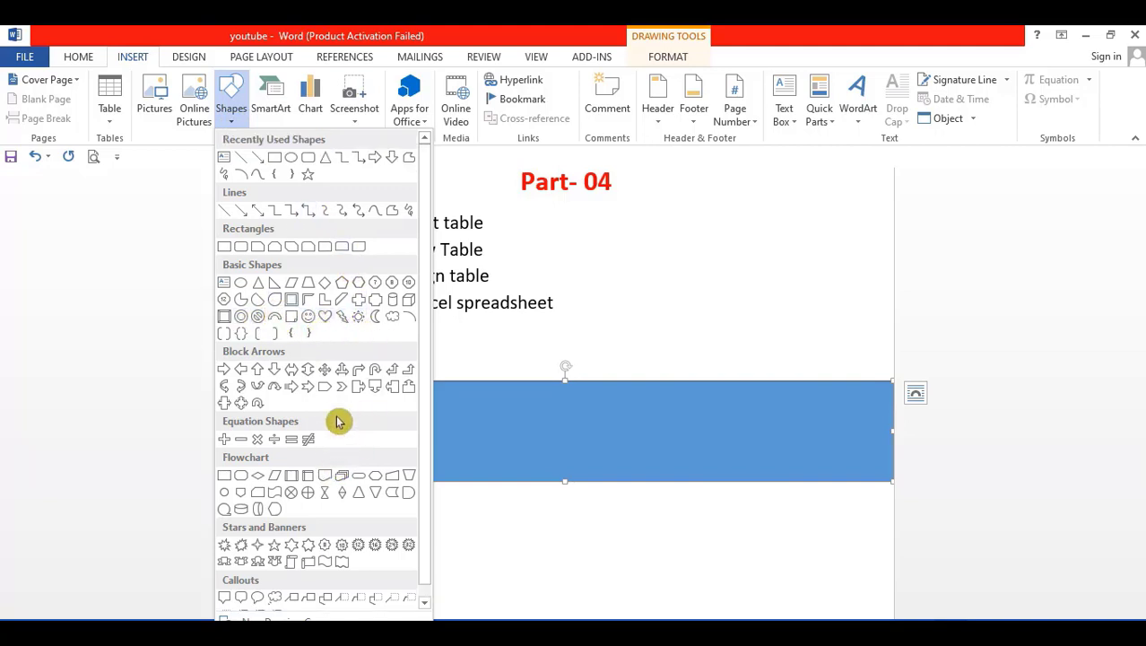
{"action": "left_click", "coordinate": [634, 425]}
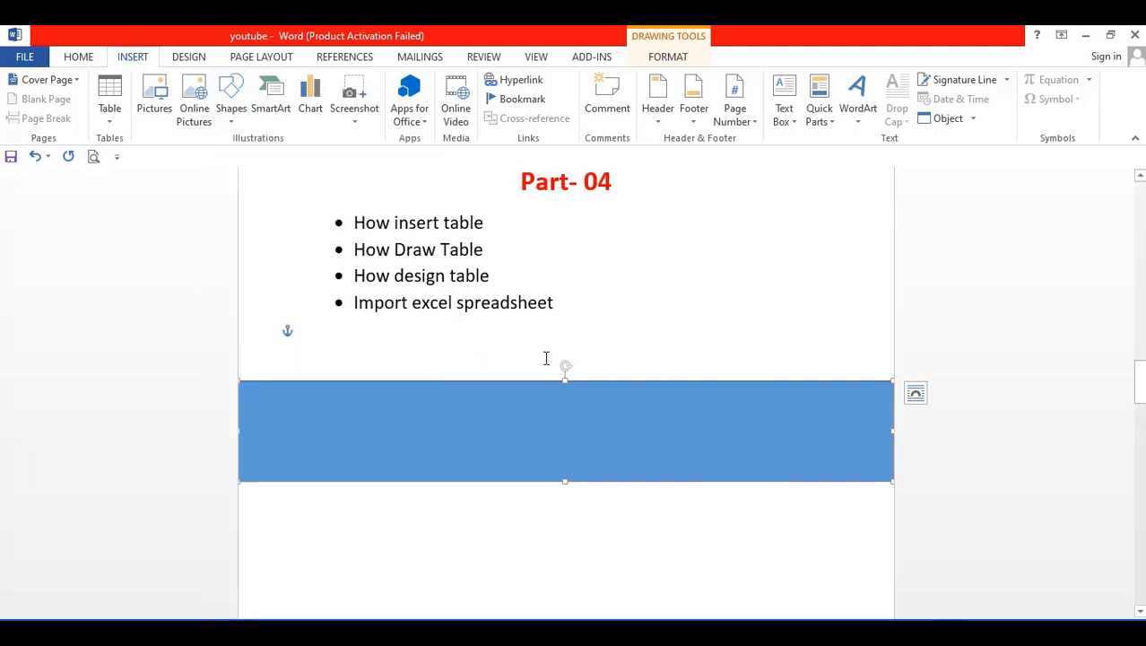
{"action": "left_click", "coordinate": [42, 159]}
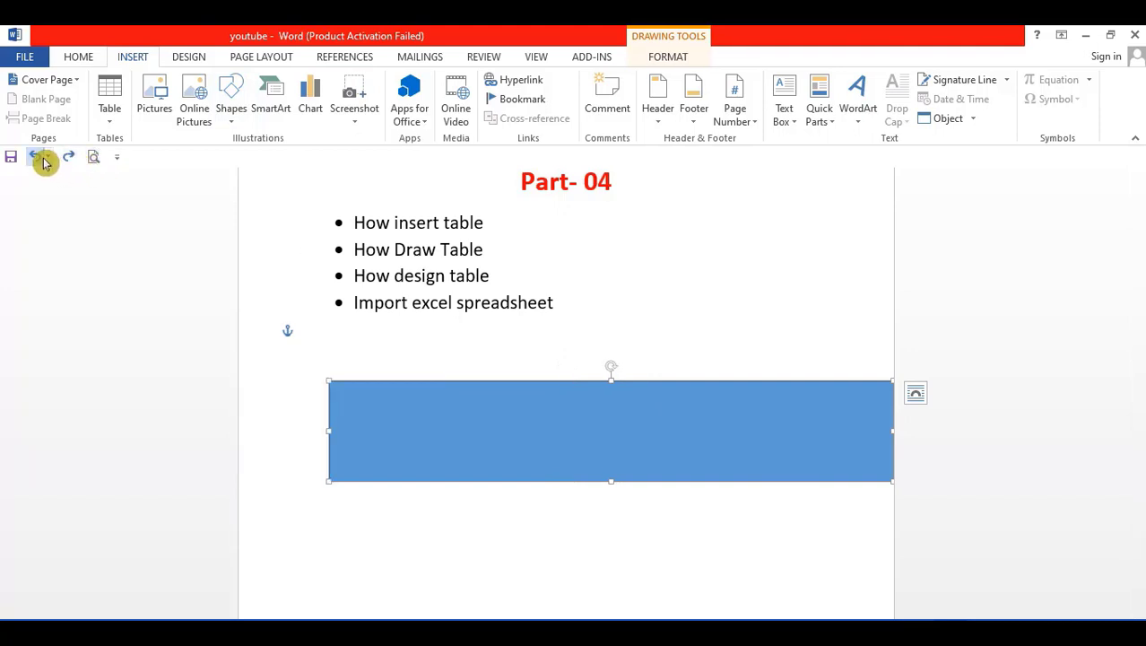
{"action": "left_click", "coordinate": [41, 160]}
{"action": "left_click", "coordinate": [41, 160]}
{"action": "left_click", "coordinate": [41, 159]}
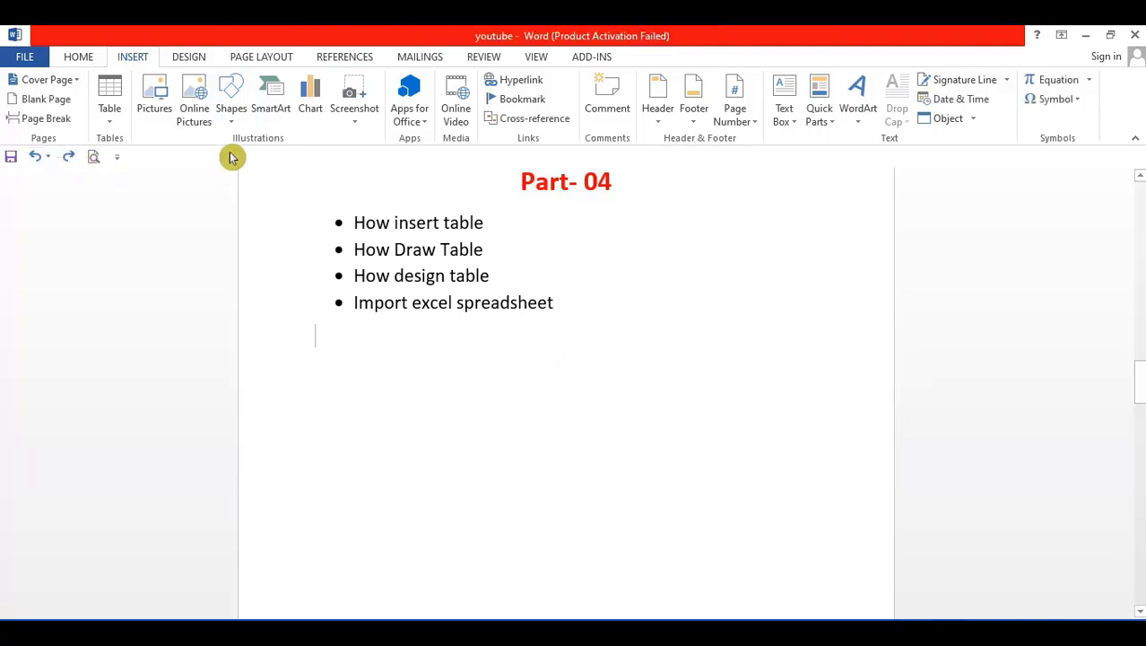
{"action": "left_click", "coordinate": [278, 123]}
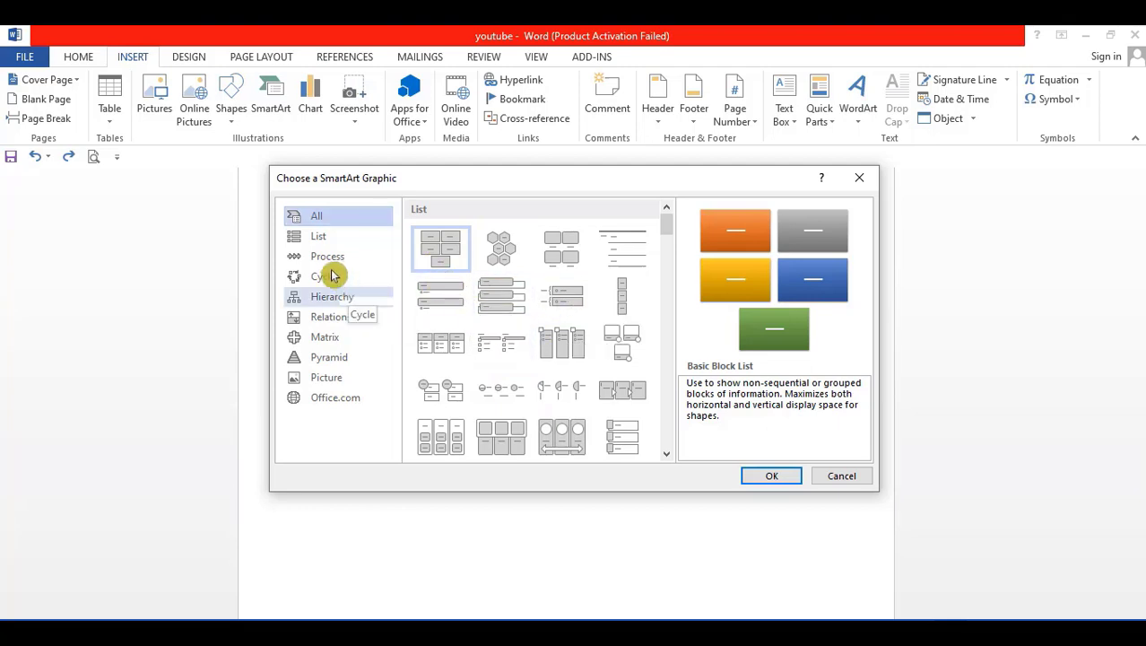
{"action": "left_click", "coordinate": [328, 336]}
{"action": "left_click", "coordinate": [334, 317]}
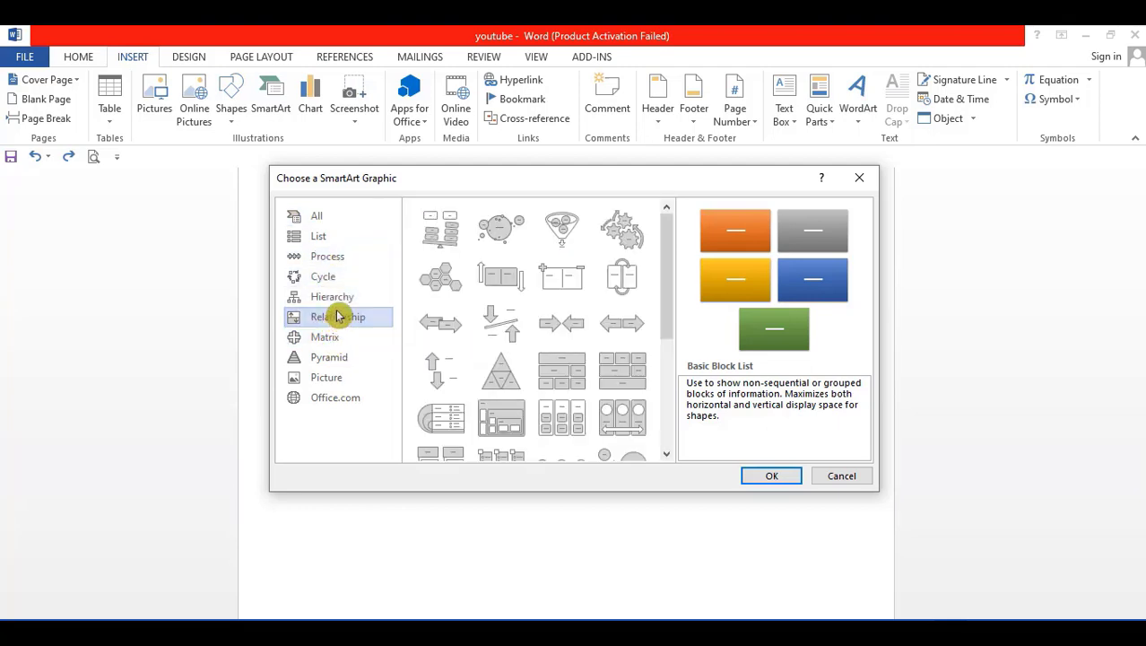
{"action": "left_click", "coordinate": [333, 296]}
{"action": "left_click", "coordinate": [329, 274]}
{"action": "left_click", "coordinate": [327, 257]}
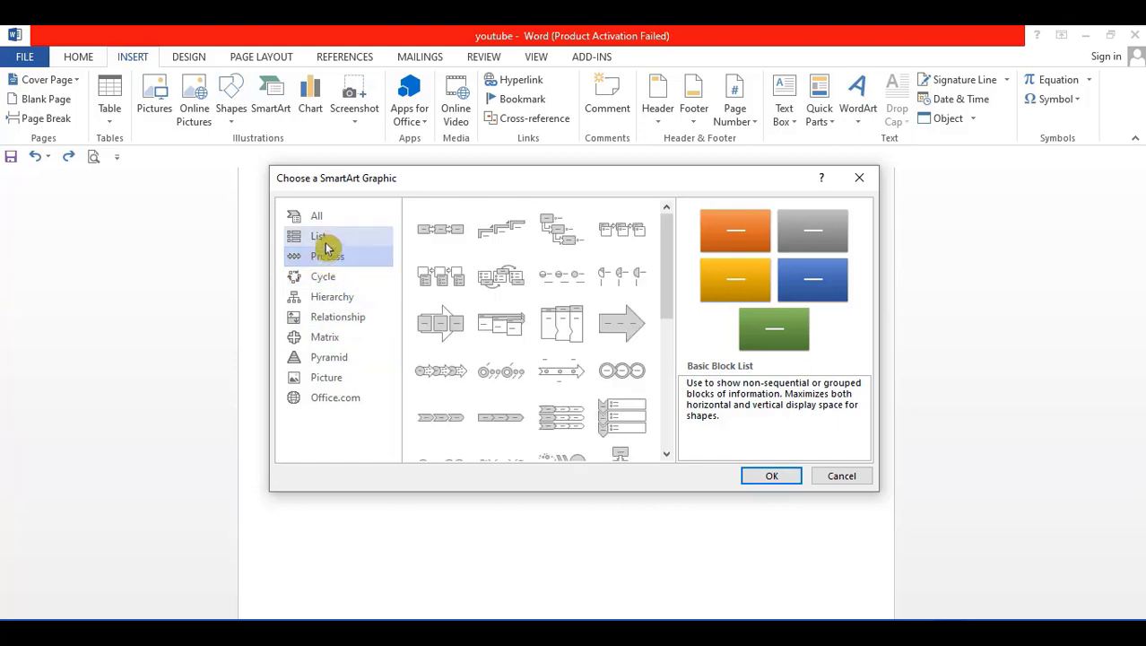
{"action": "left_click", "coordinate": [322, 236]}
{"action": "left_click", "coordinate": [329, 339]}
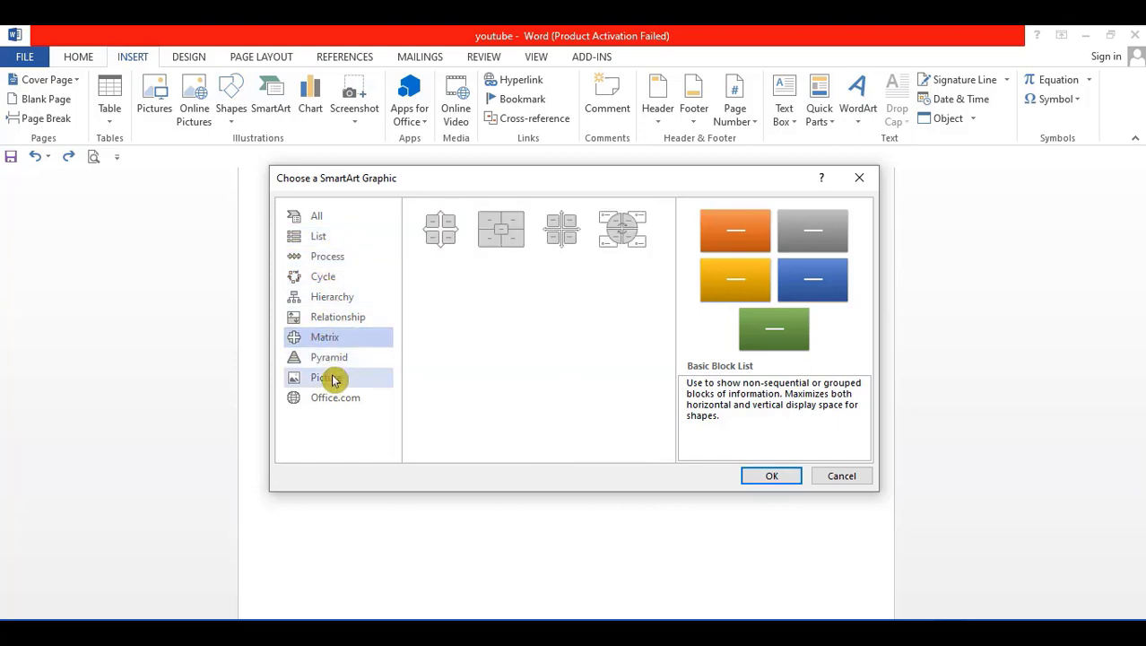
{"action": "left_click", "coordinate": [328, 377]}
{"action": "left_click", "coordinate": [329, 259]}
{"action": "left_click", "coordinate": [321, 236]}
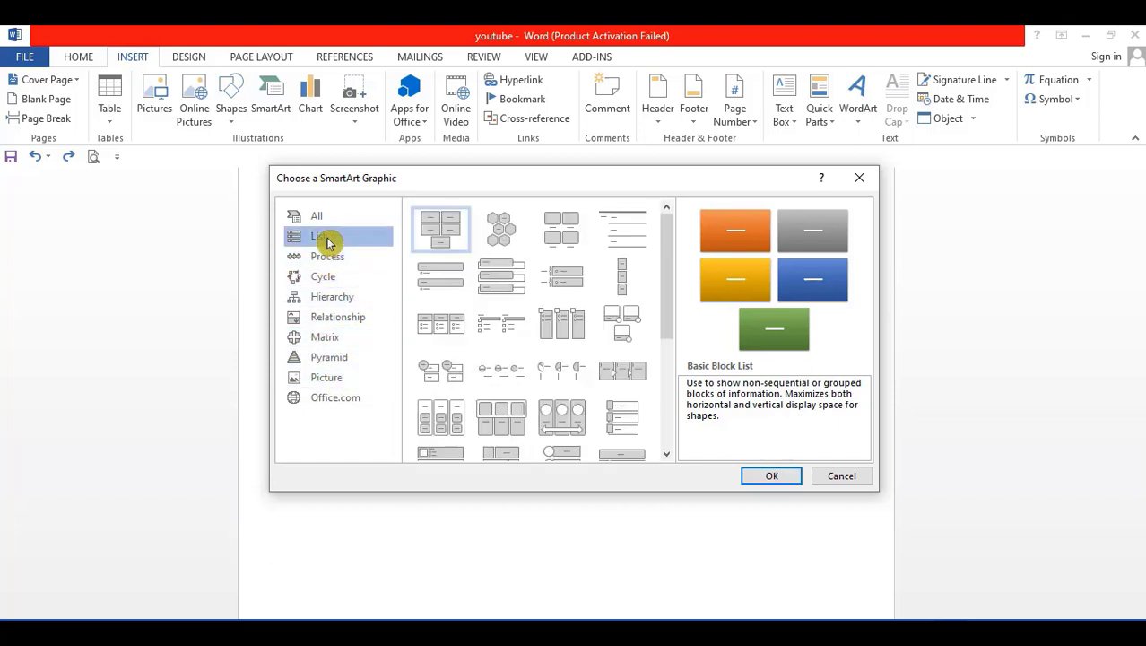
{"action": "left_click", "coordinate": [499, 235]}
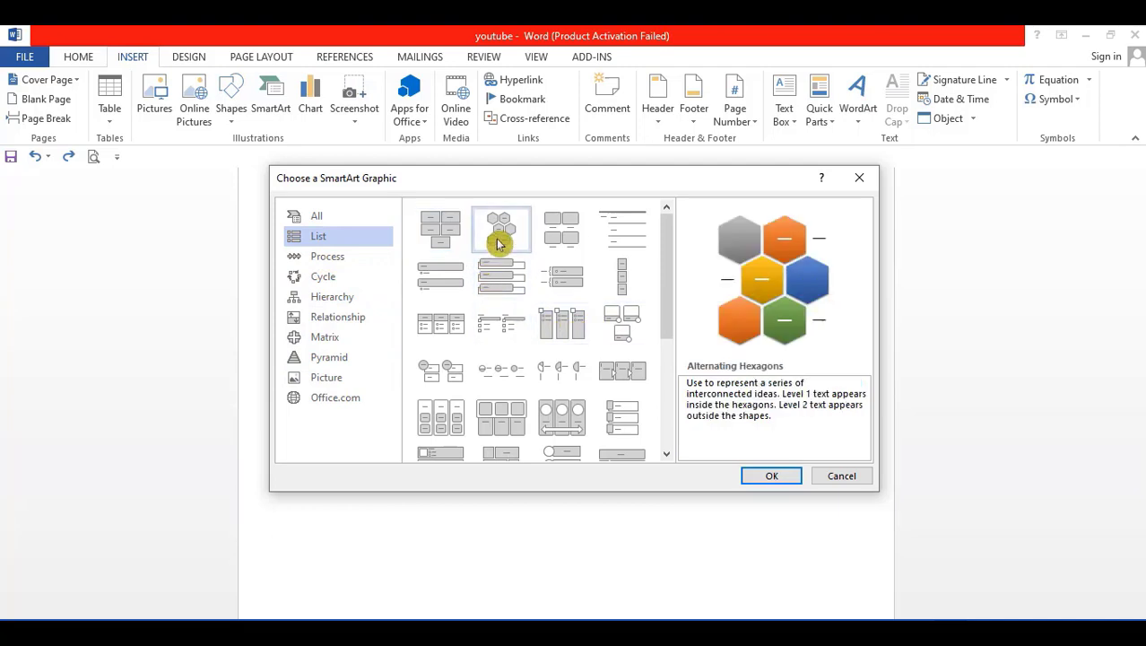
{"action": "left_click", "coordinate": [503, 286]}
{"action": "left_click", "coordinate": [758, 476]}
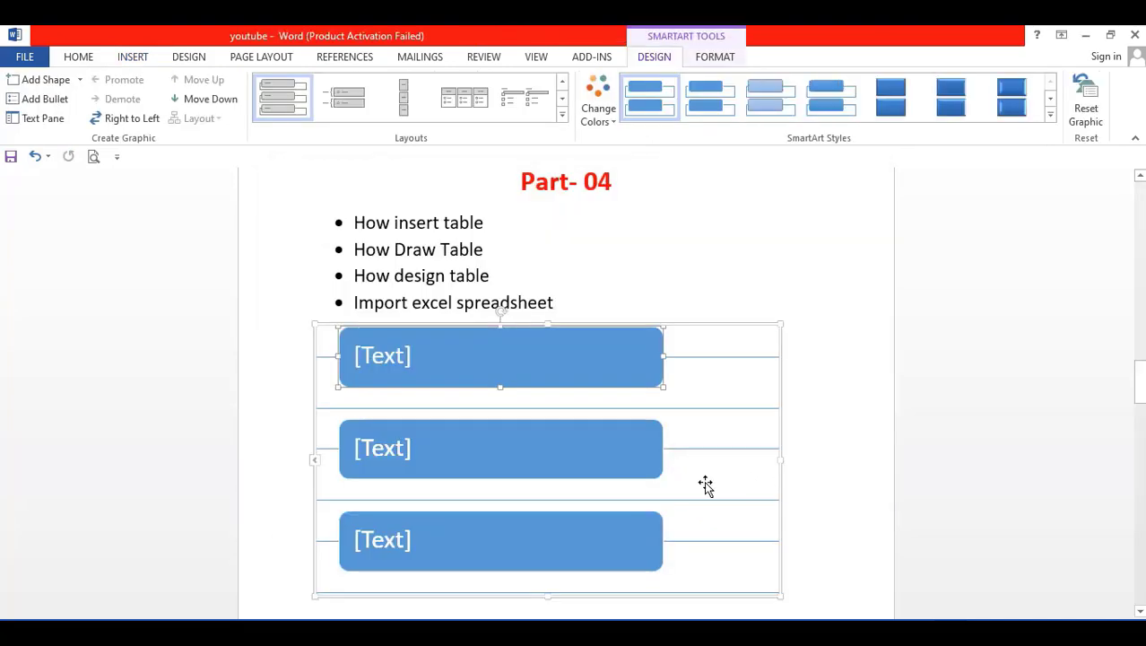
{"action": "scroll", "coordinate": [466, 377], "scroll_direction": "down", "scroll_amount": 2}
{"action": "scroll", "coordinate": [447, 395], "scroll_direction": "up", "scroll_amount": 2}
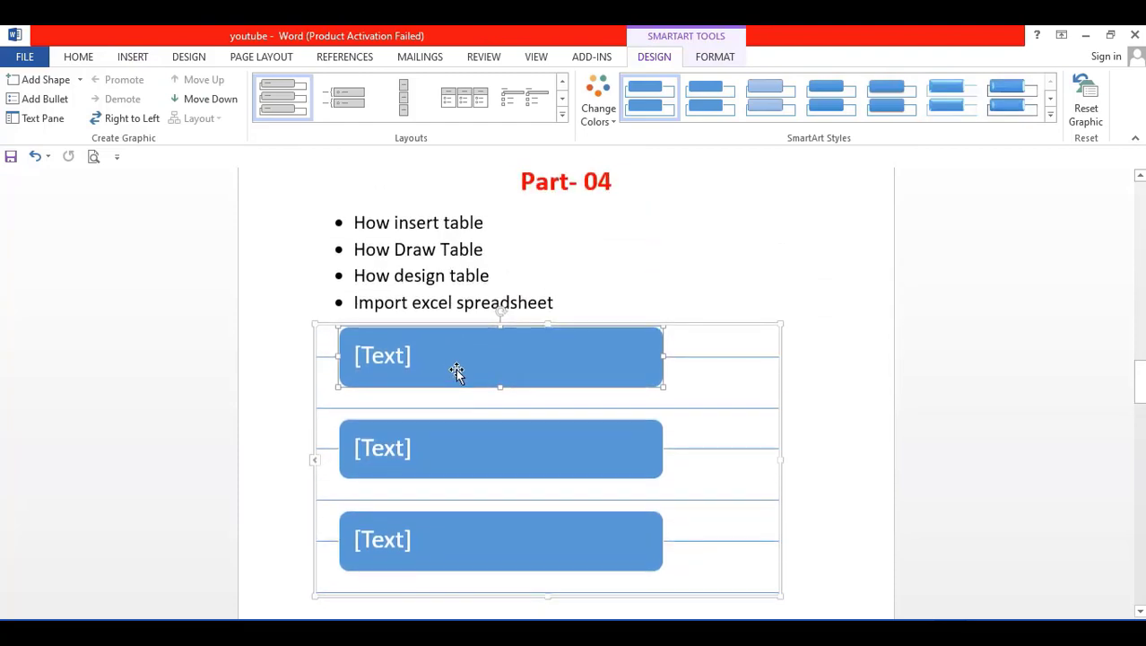
{"action": "scroll", "coordinate": [668, 498], "scroll_direction": "down", "scroll_amount": 1}
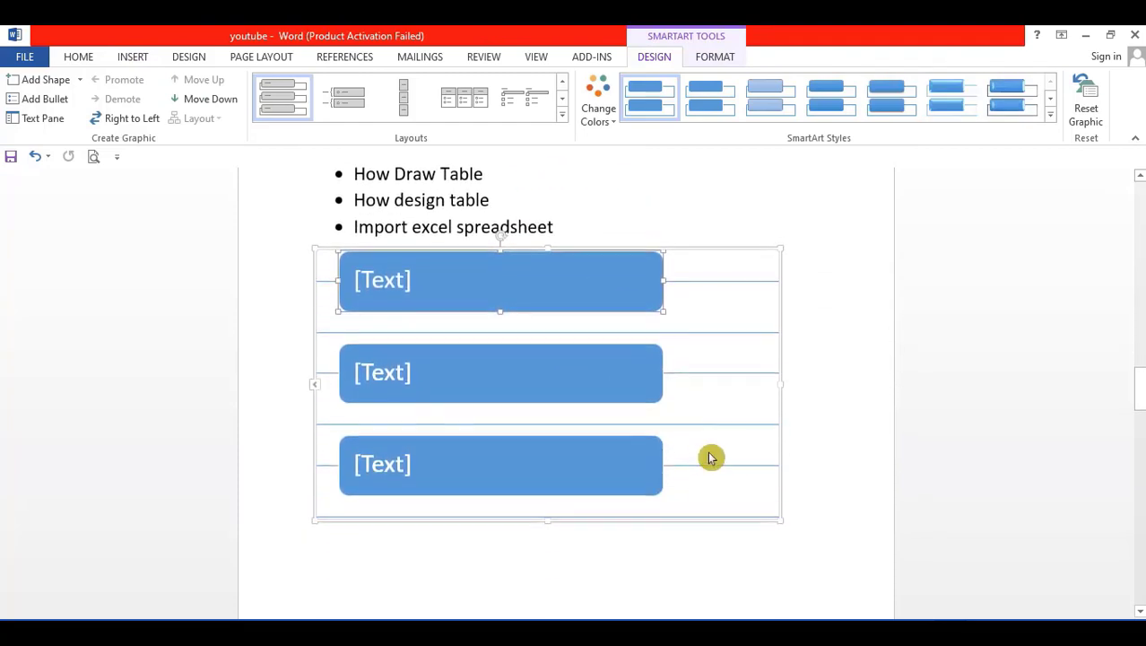
{"action": "scroll", "coordinate": [614, 423], "scroll_direction": "up", "scroll_amount": 2}
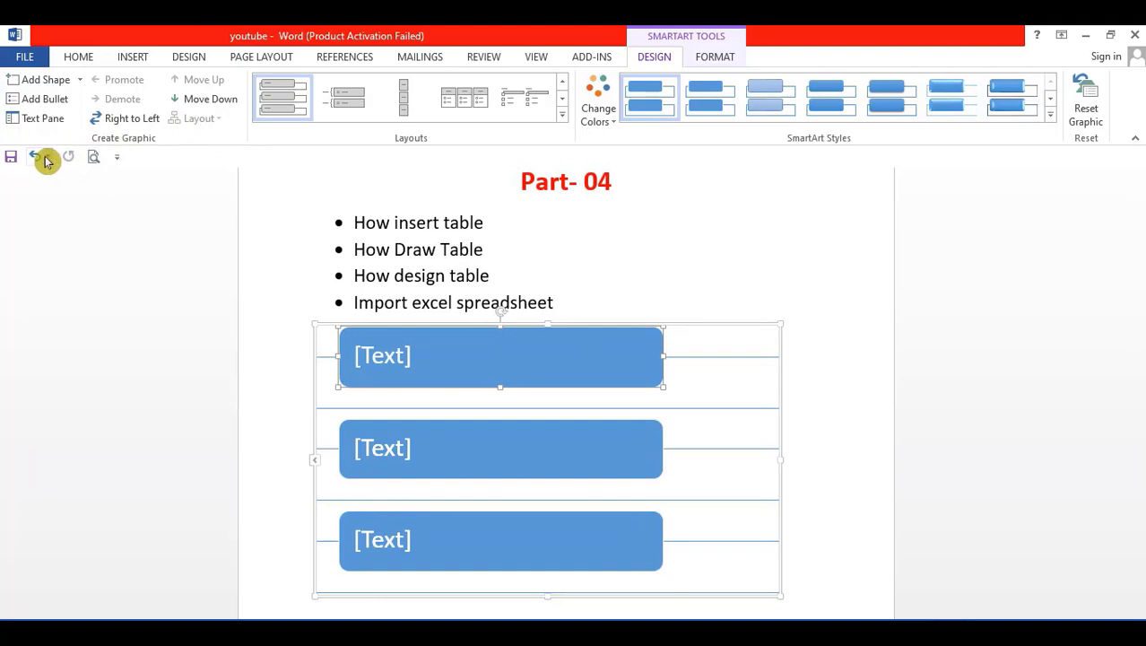
{"action": "left_click", "coordinate": [48, 157]}
{"action": "left_click", "coordinate": [39, 163]}
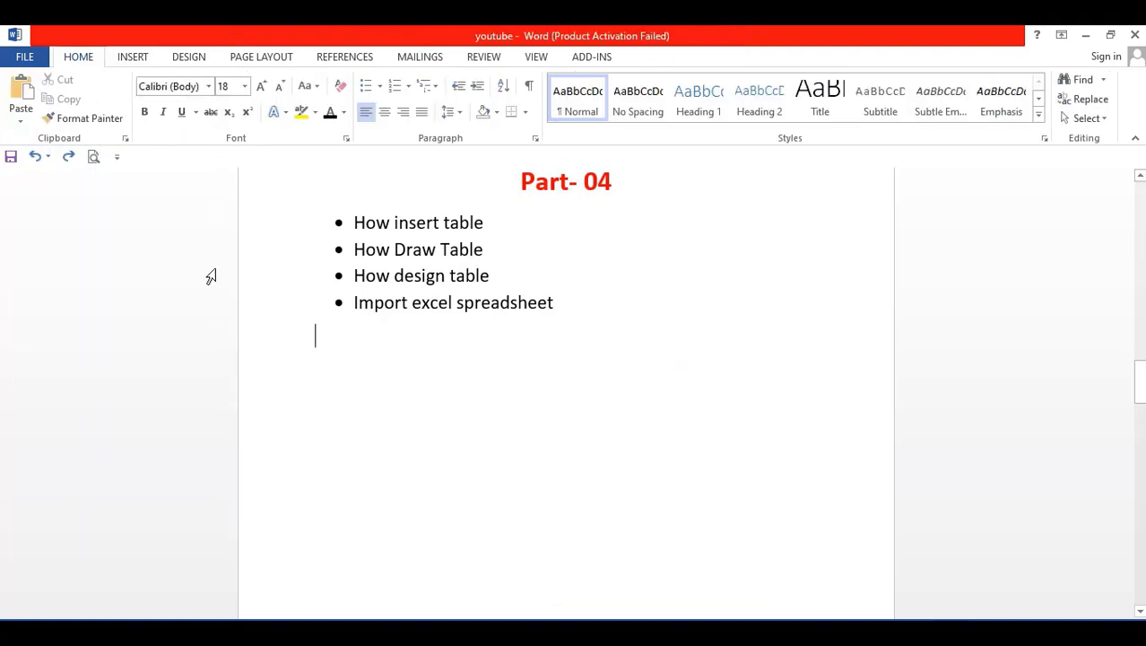
Open Insert Chart and preview the Line, Pie, Bar and Area chart styles
{"action": "left_click", "coordinate": [132, 56]}
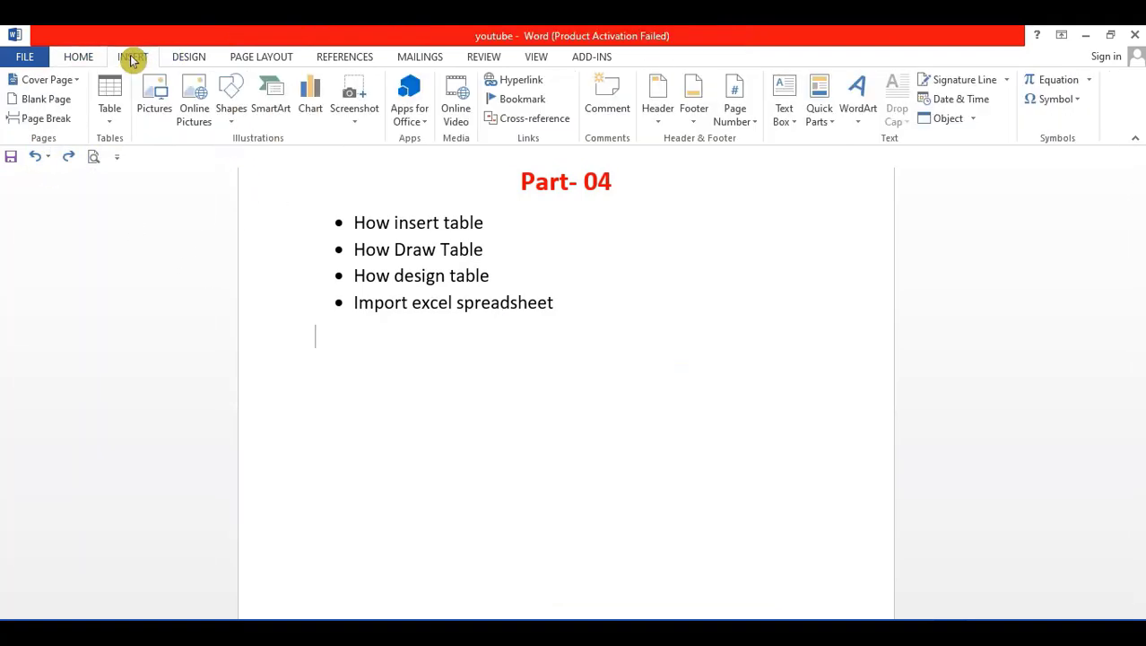
{"action": "left_click", "coordinate": [312, 114]}
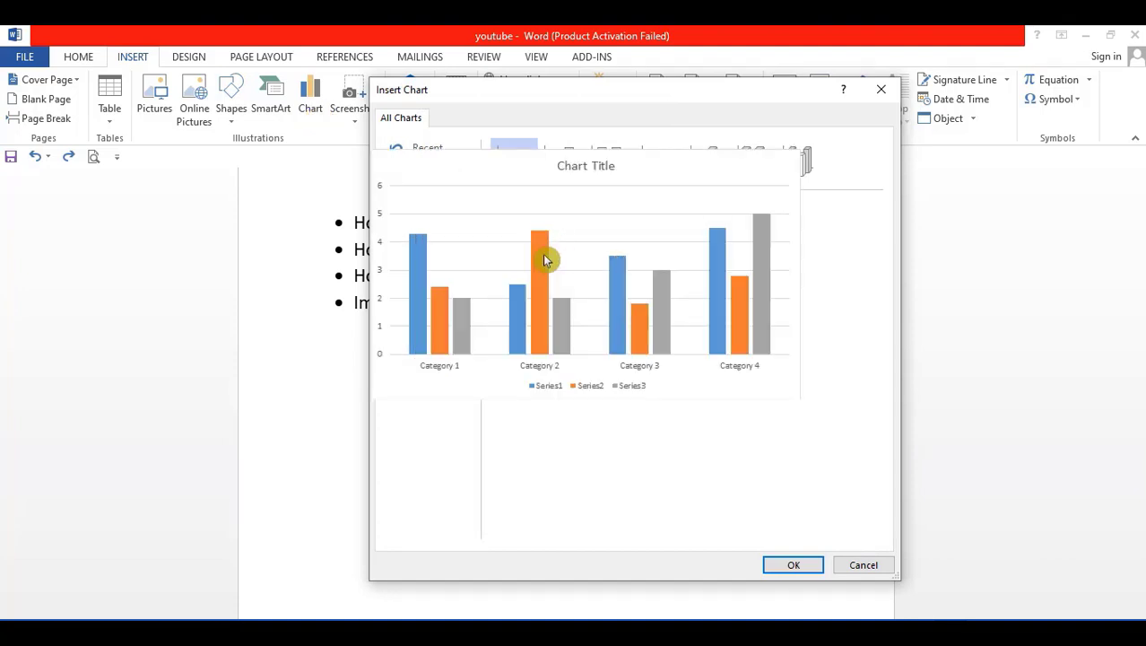
{"action": "left_click", "coordinate": [417, 215]}
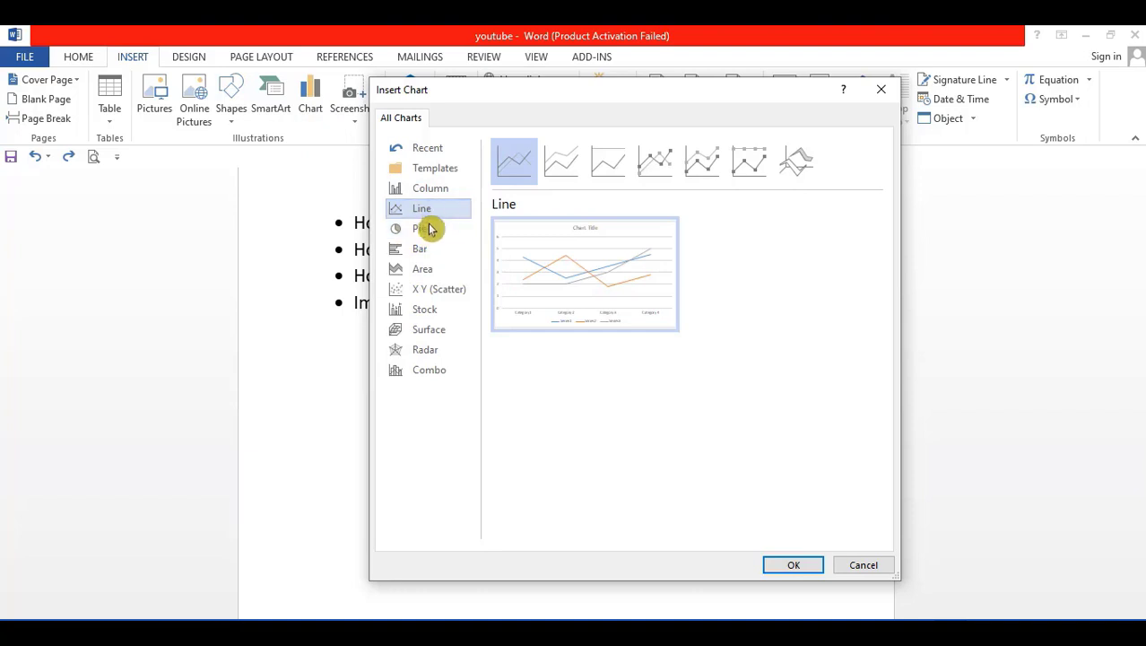
{"action": "left_click", "coordinate": [425, 230]}
{"action": "left_click", "coordinate": [426, 250]}
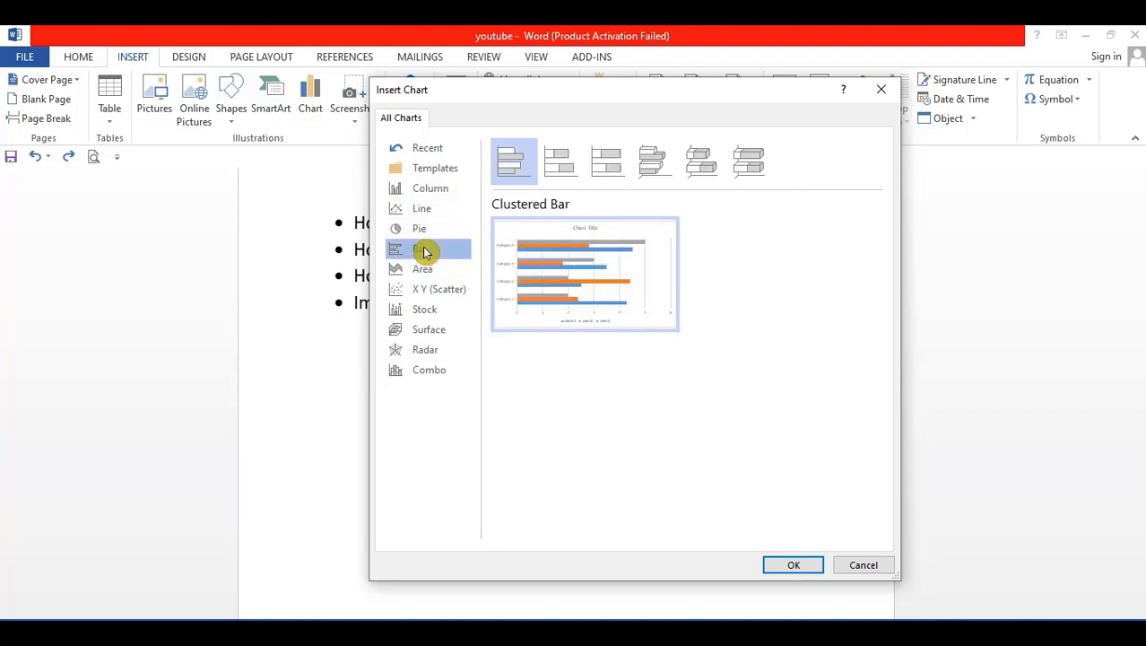
{"action": "left_click", "coordinate": [424, 269]}
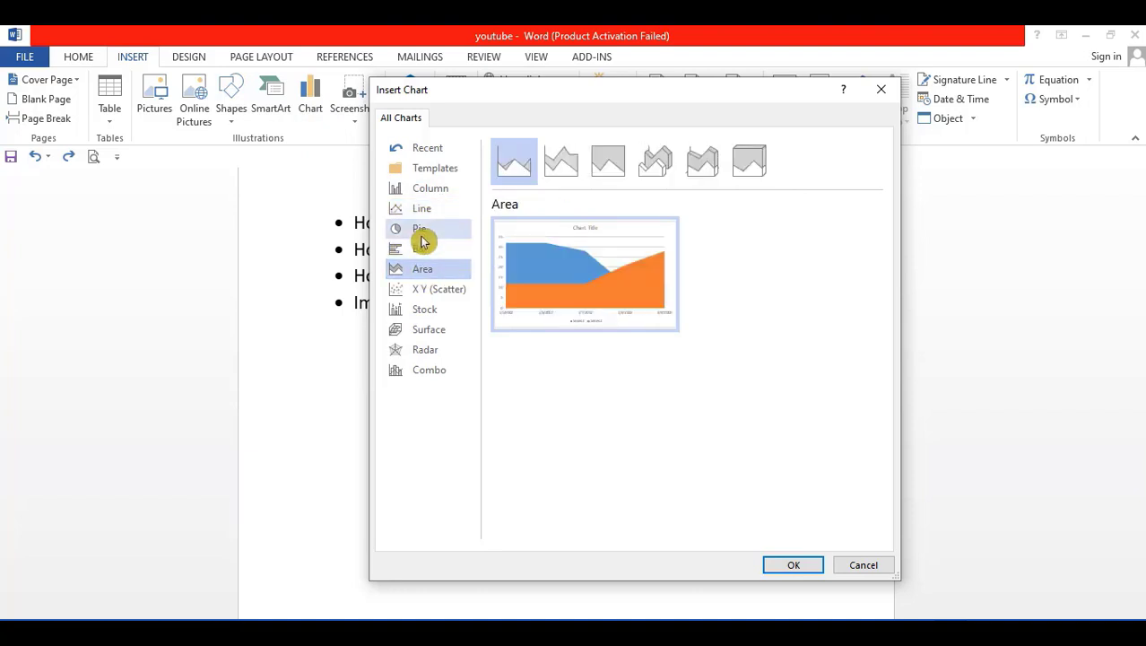
Flip between the Bar, Pie and Area previews again, then close the dialog without inserting a chart
{"action": "left_click", "coordinate": [421, 254]}
{"action": "left_click", "coordinate": [427, 228]}
{"action": "left_click", "coordinate": [425, 255]}
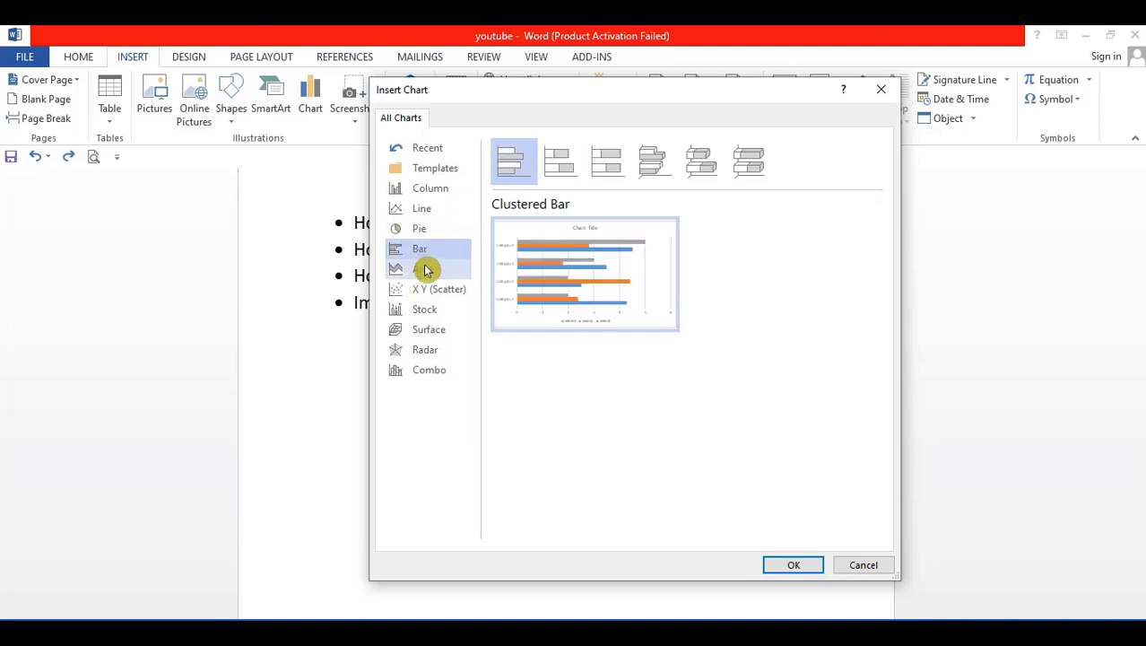
{"action": "left_click", "coordinate": [424, 269]}
{"action": "left_click", "coordinate": [422, 249]}
{"action": "left_click", "coordinate": [422, 232]}
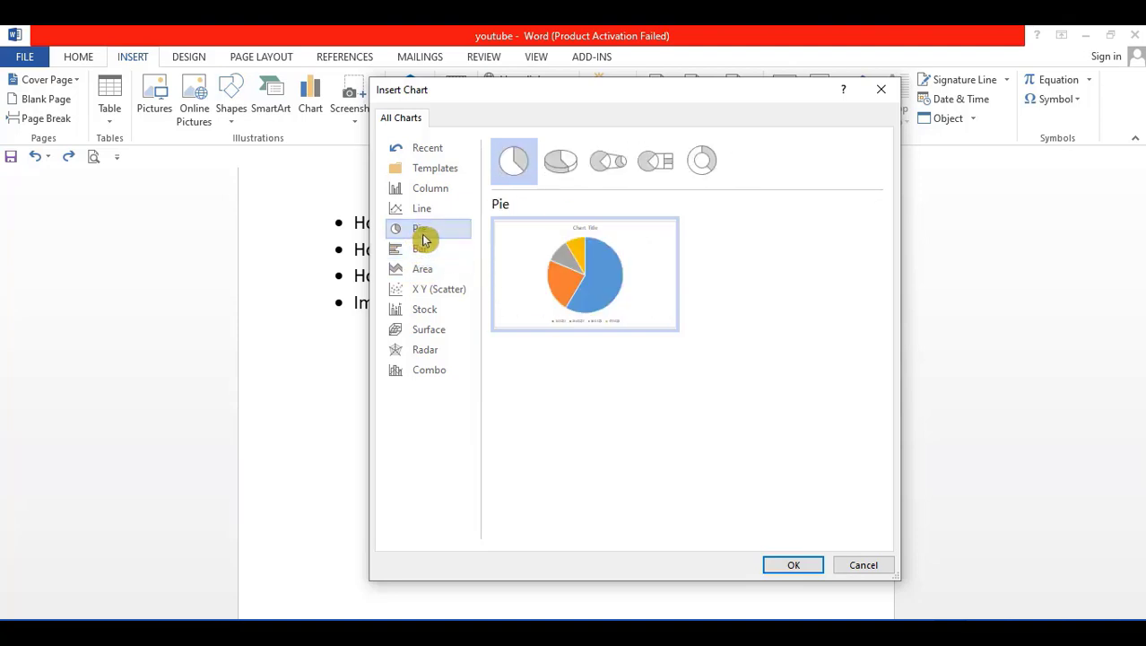
{"action": "left_click", "coordinate": [425, 251]}
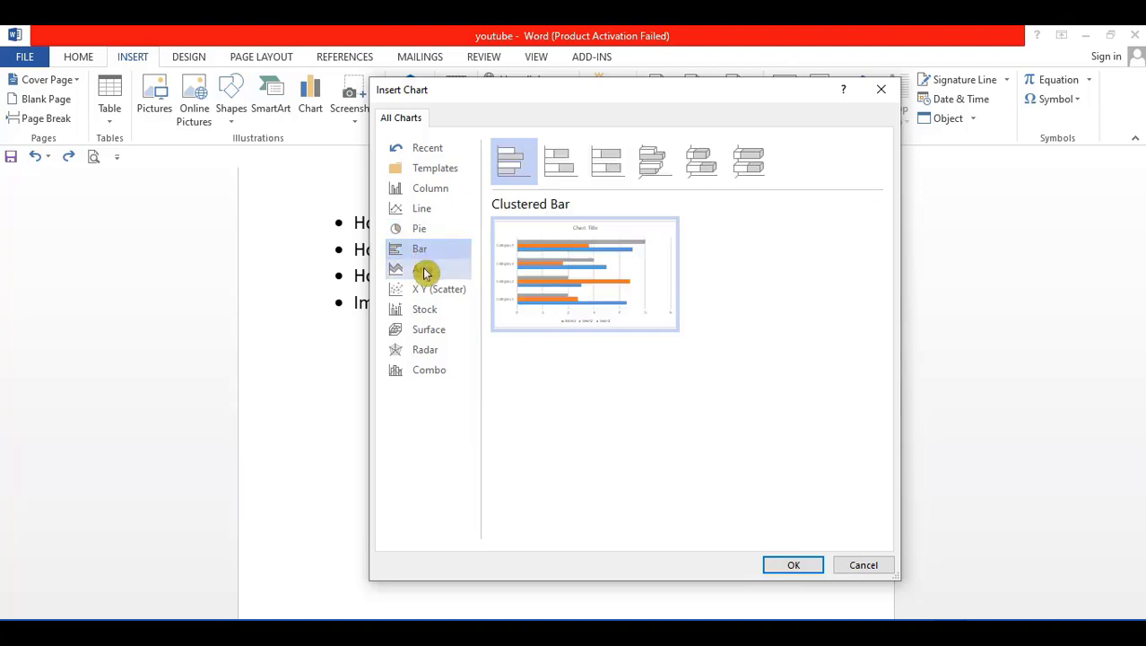
{"action": "left_click", "coordinate": [425, 271]}
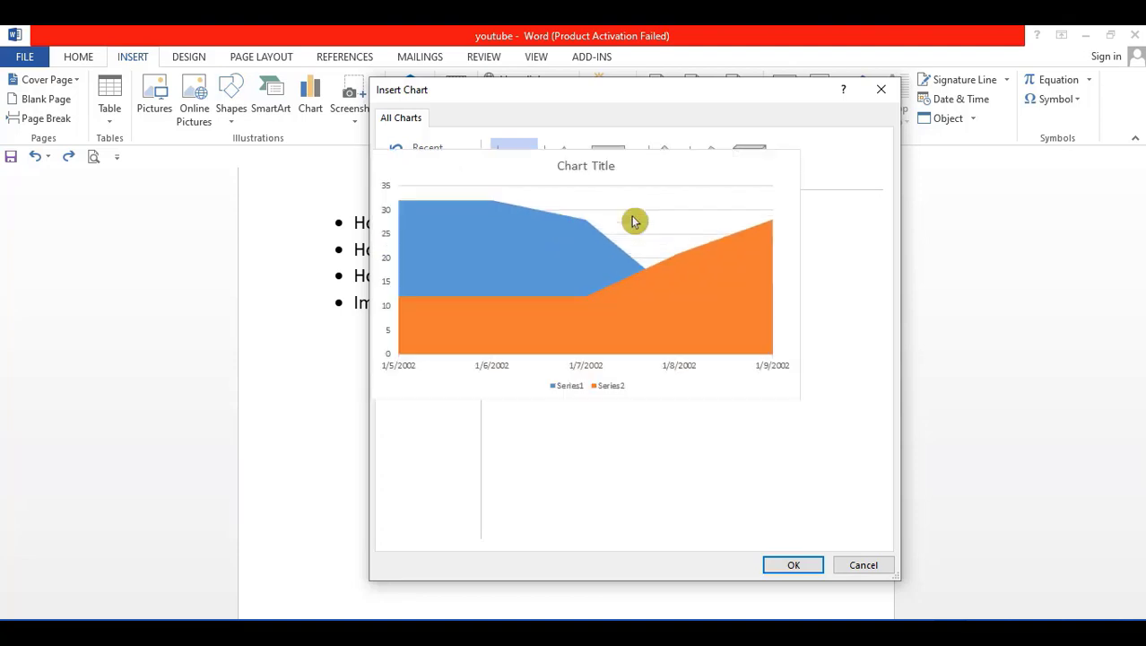
{"action": "left_click", "coordinate": [872, 91]}
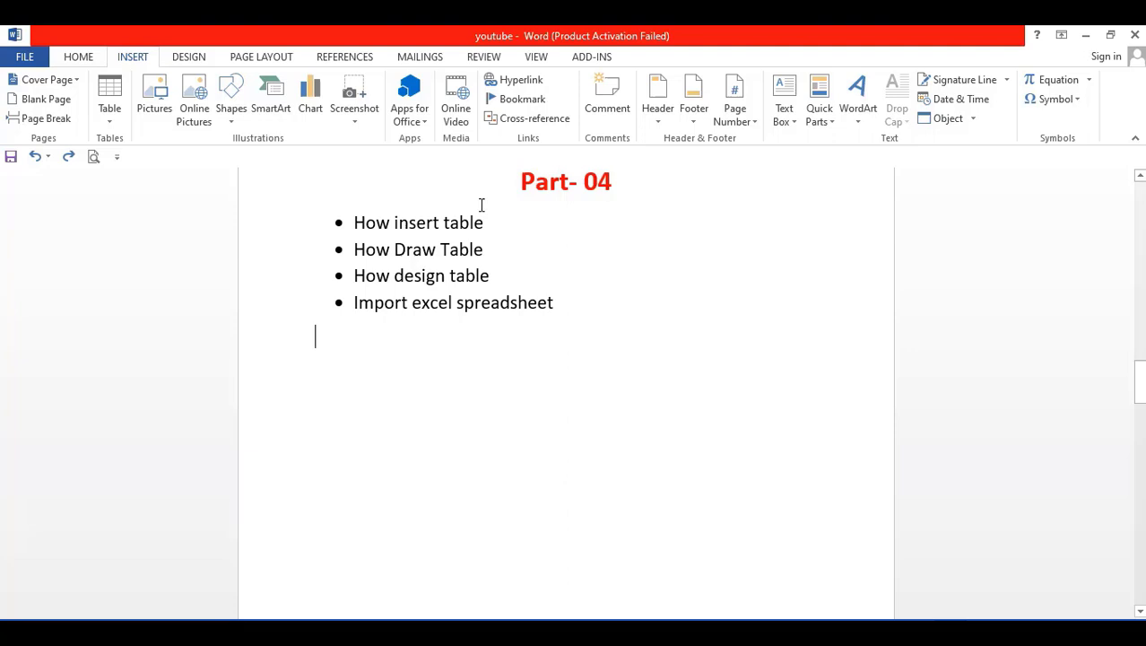
Show the Screenshot menu with its Available Windows thumbnails and Screen Clipping option
{"action": "left_click", "coordinate": [358, 126]}
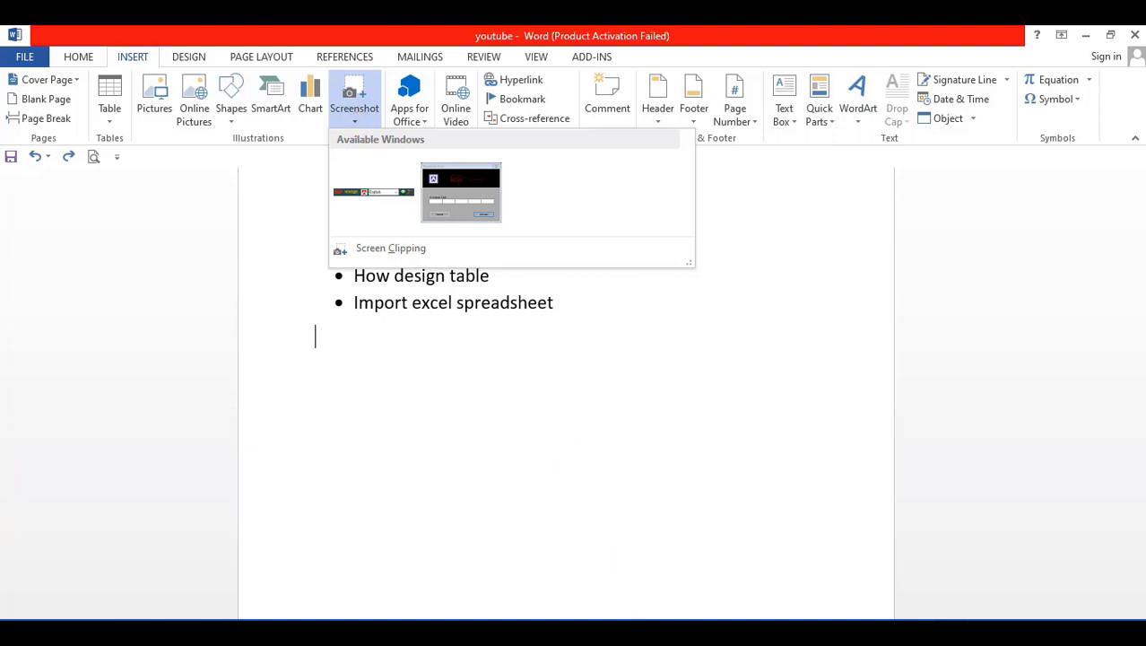
Alt+Tab to Chrome, view the History tab, and add a New Tab with the + button
{"action": "key", "text": "alt+Tab"}
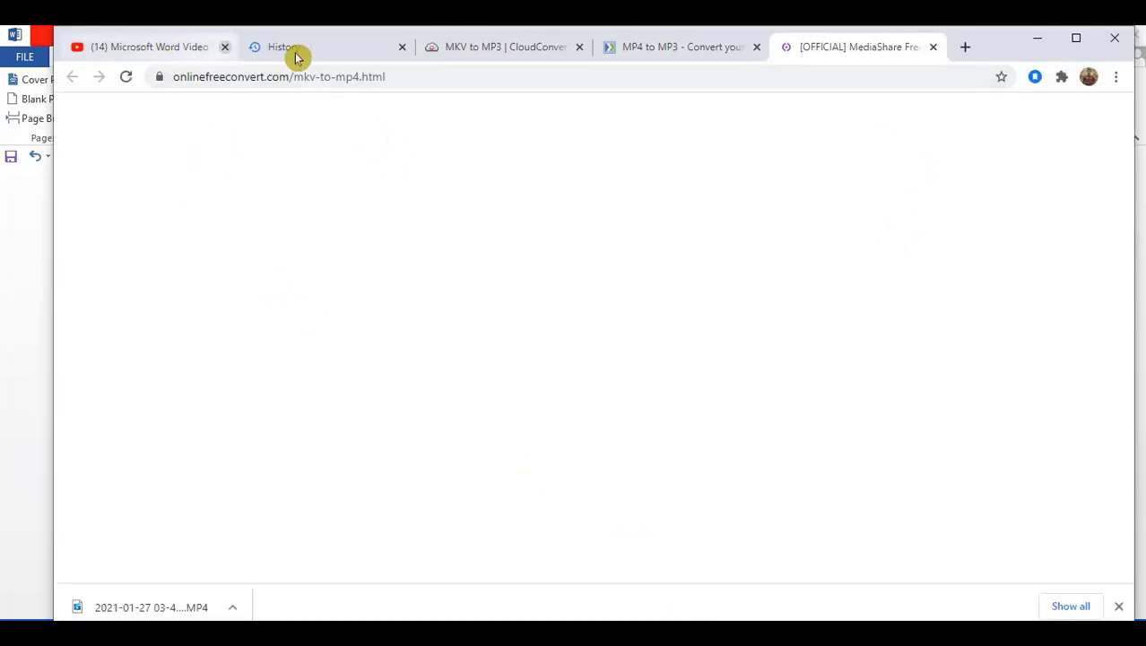
{"action": "left_click", "coordinate": [342, 51]}
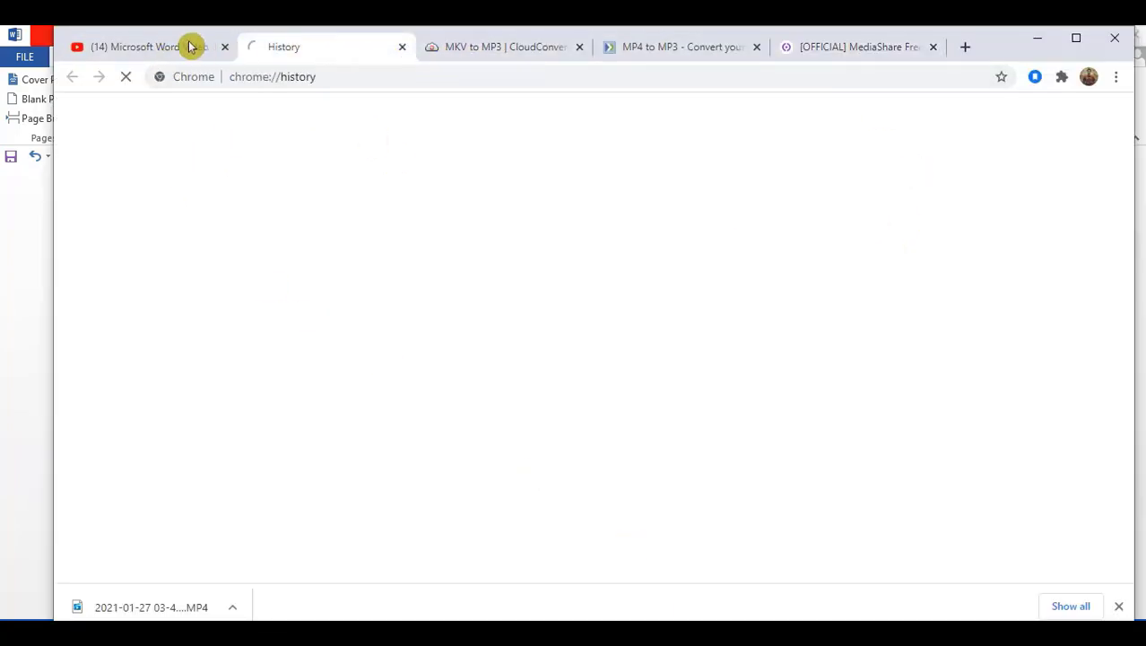
{"action": "left_click", "coordinate": [962, 49]}
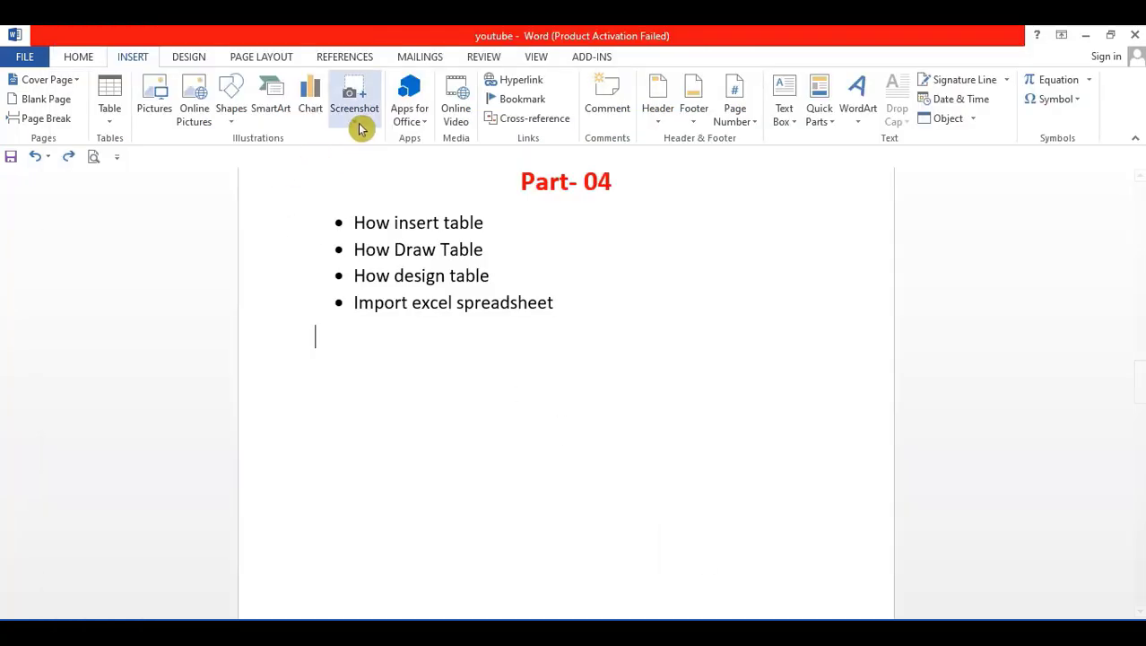
{"action": "left_click", "coordinate": [358, 126]}
{"action": "left_click", "coordinate": [411, 258]}
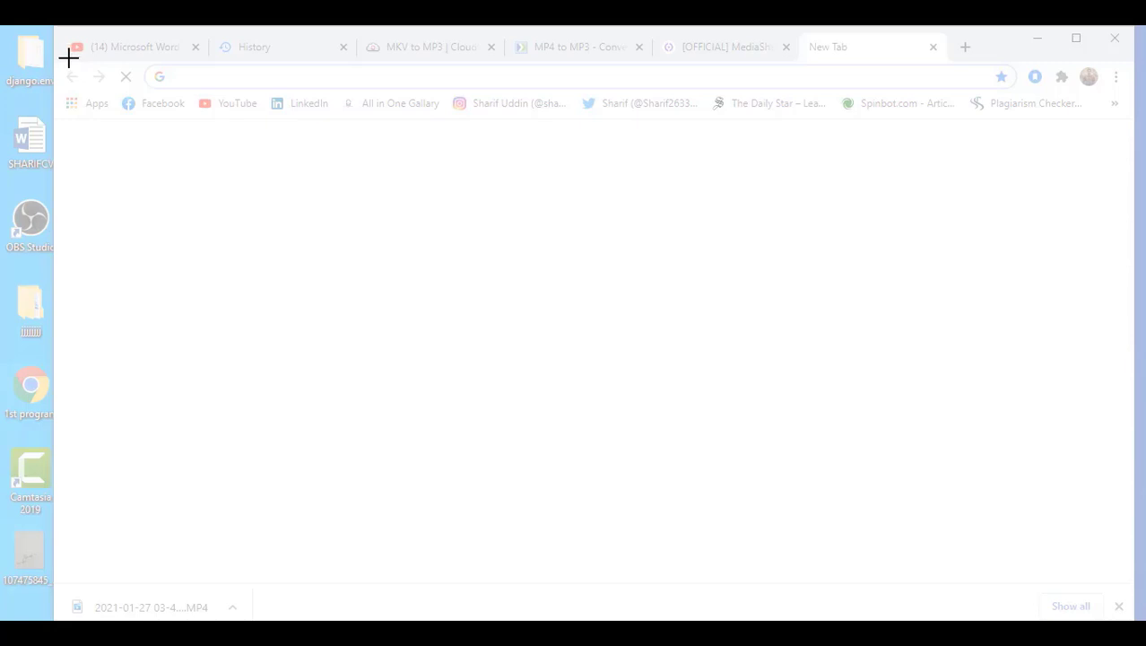
{"action": "mouse_move", "coordinate": [68, 58]}
{"action": "left_mouse_down"}
{"action": "mouse_move", "coordinate": [1112, 610]}
{"action": "mouse_move", "coordinate": [1128, 542]}
{"action": "left_mouse_up"}
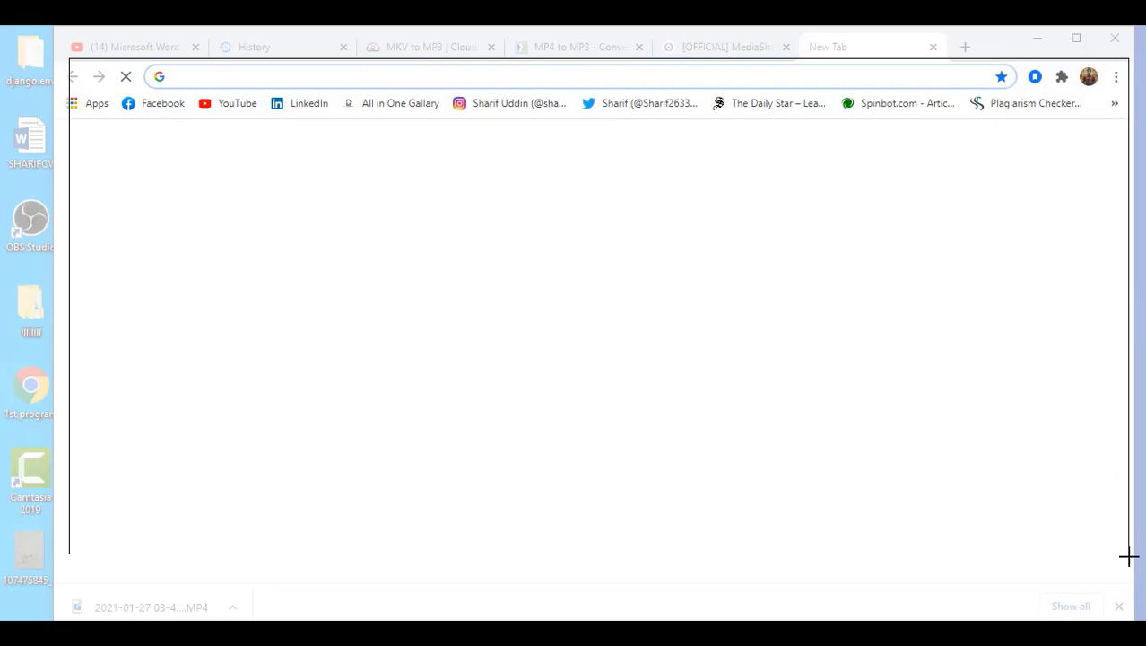
{"action": "left_click_drag", "start_coordinate": [1129, 542], "coordinate": [1128, 556]}
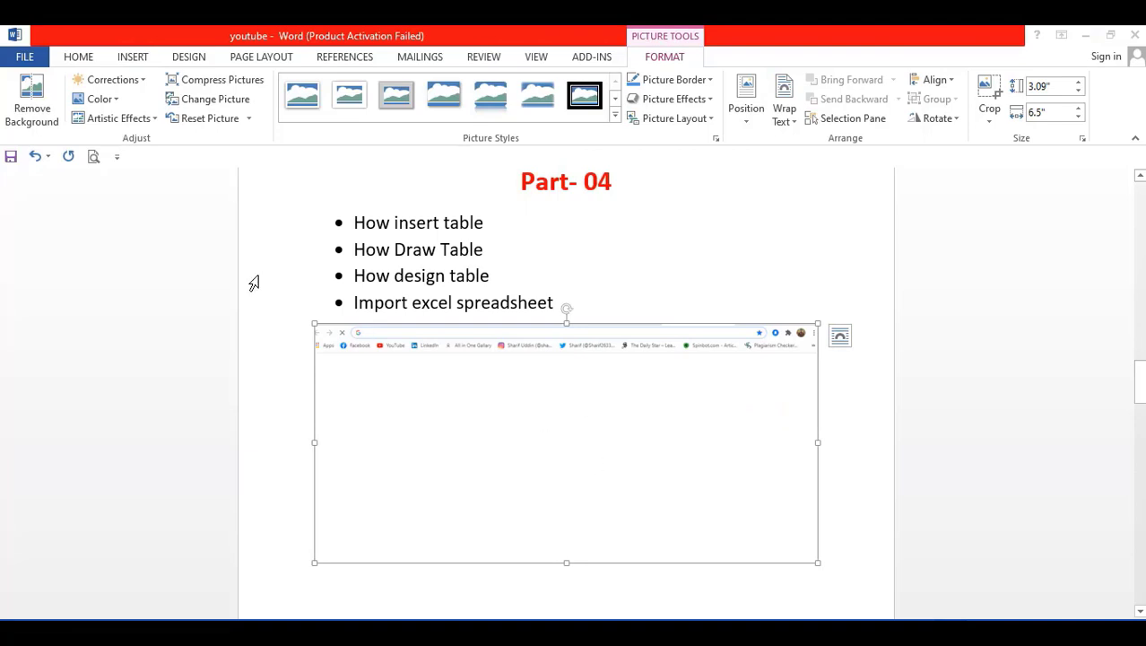
{"action": "left_click", "coordinate": [37, 156]}
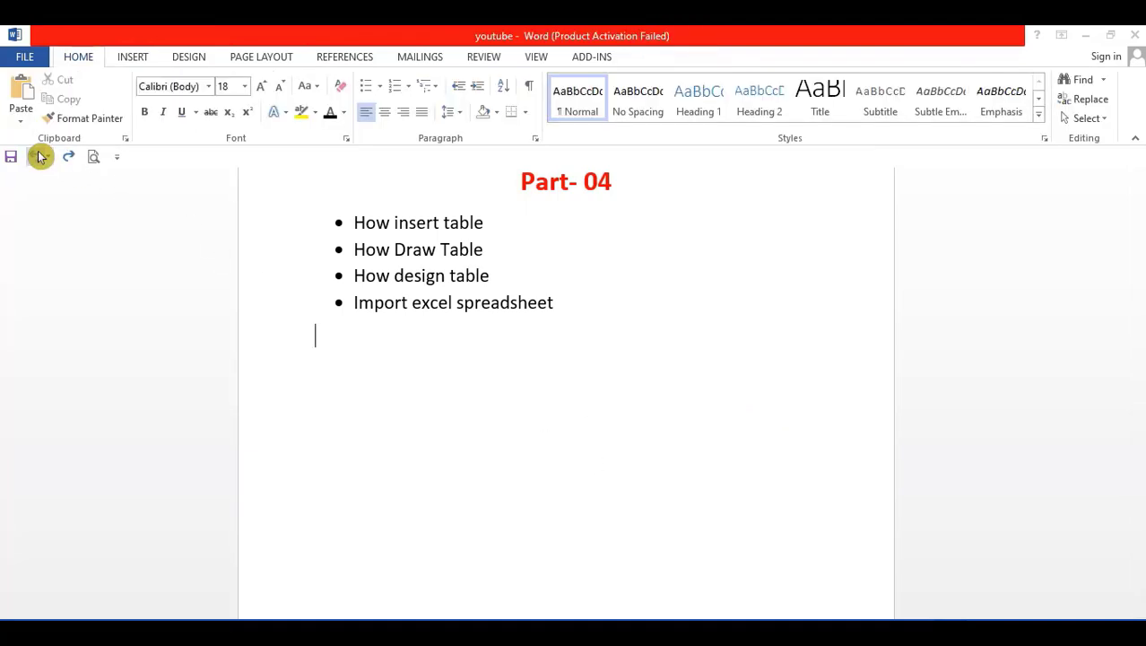
Link the 'How design table' bullet to a JPG file in the Documents folder via Insert Hyperlink
{"action": "left_click", "coordinate": [136, 58]}
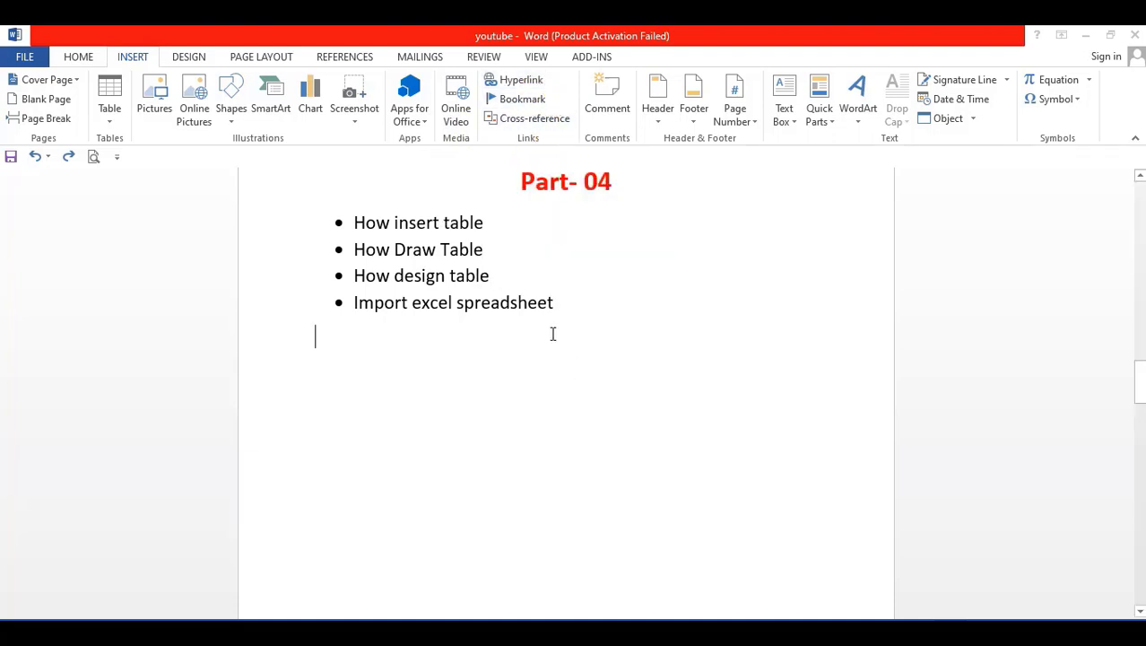
{"action": "left_click_drag", "start_coordinate": [498, 275], "coordinate": [371, 283]}
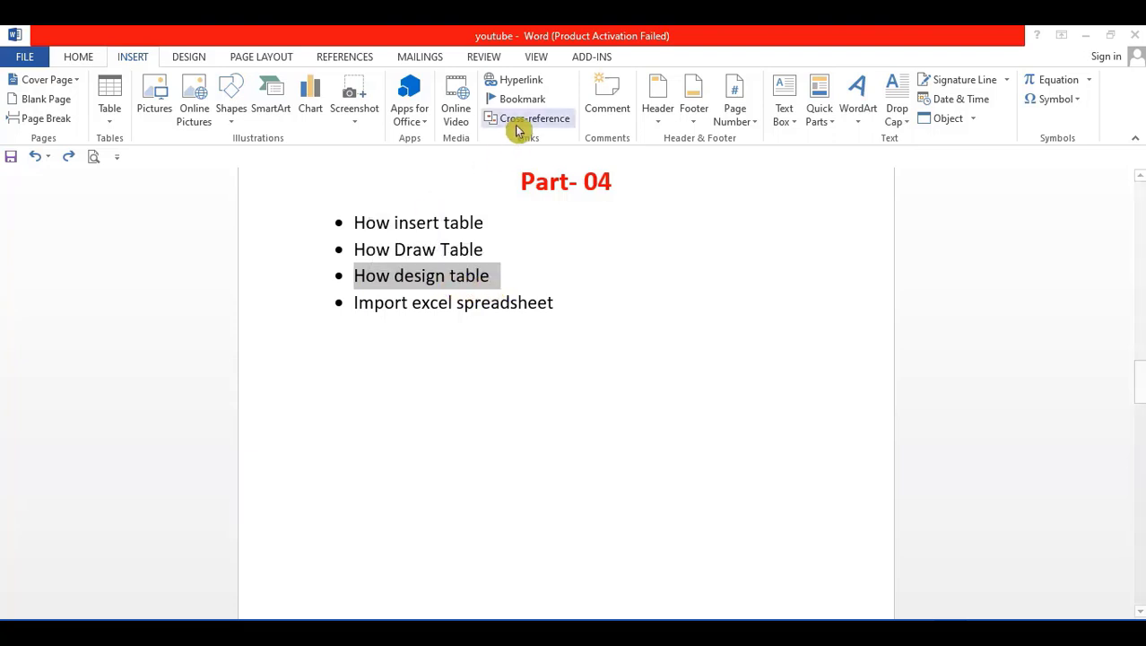
{"action": "left_click", "coordinate": [527, 81]}
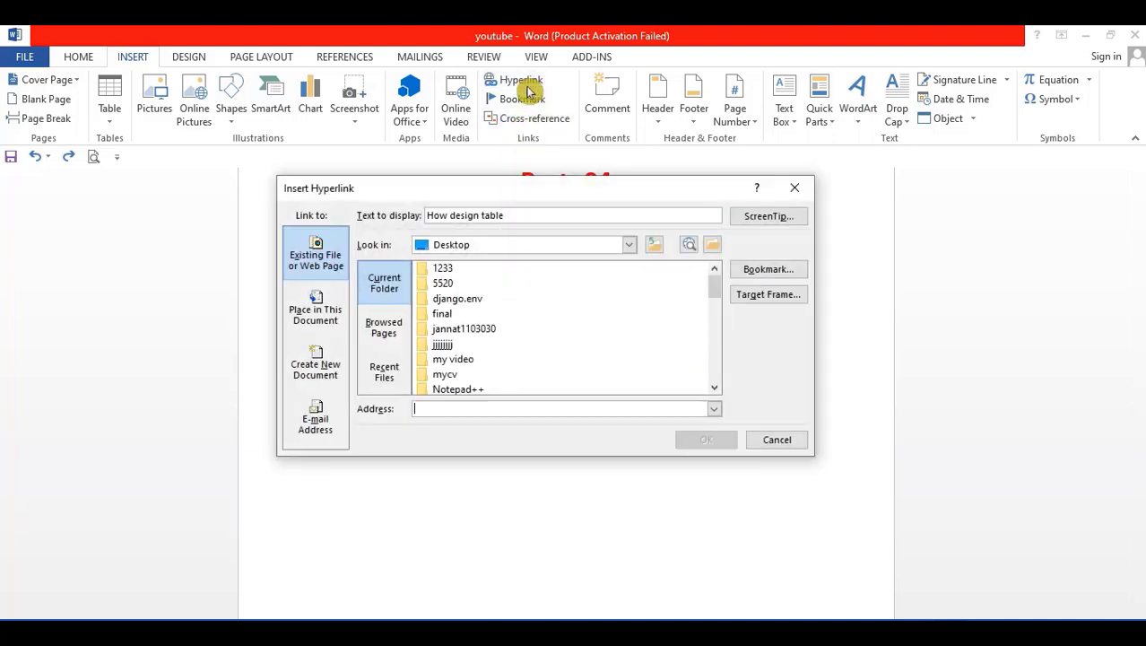
{"action": "scroll", "coordinate": [560, 332], "scroll_direction": "down", "scroll_amount": 5}
{"action": "scroll", "coordinate": [550, 335], "scroll_direction": "down", "scroll_amount": 3}
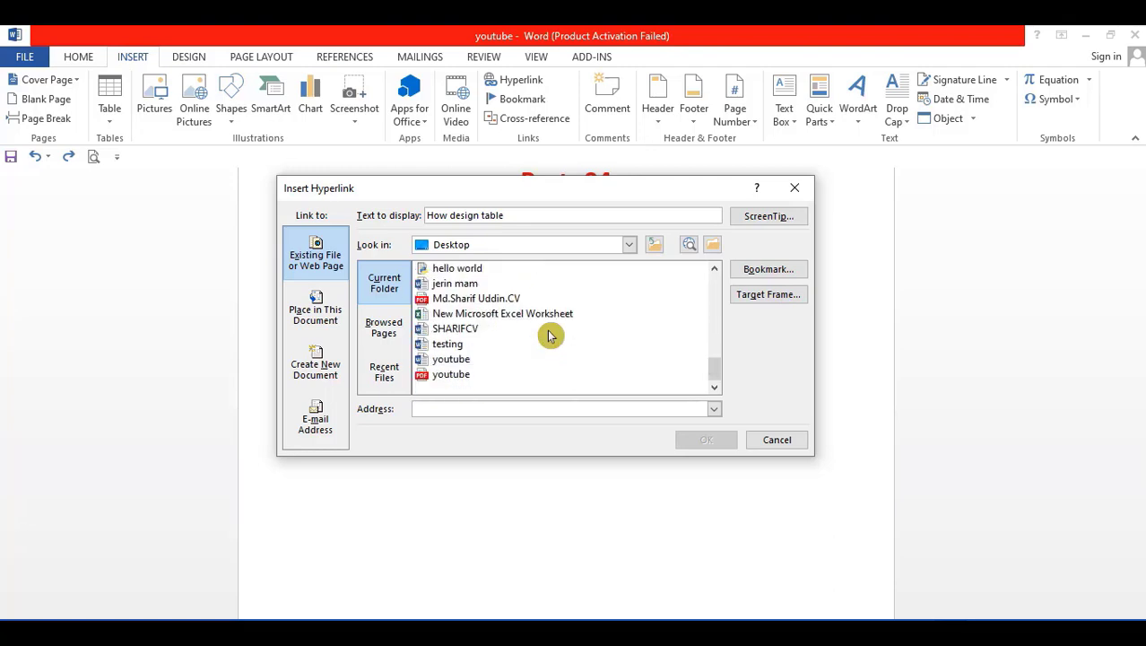
{"action": "left_click", "coordinate": [628, 247]}
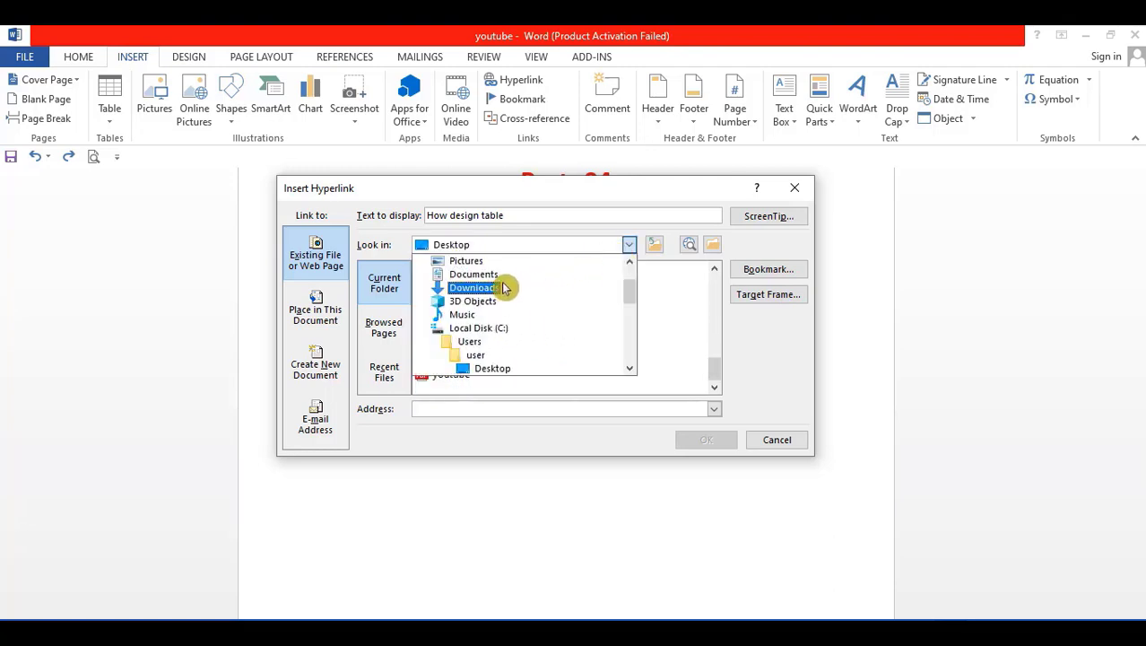
{"action": "left_click", "coordinate": [499, 276]}
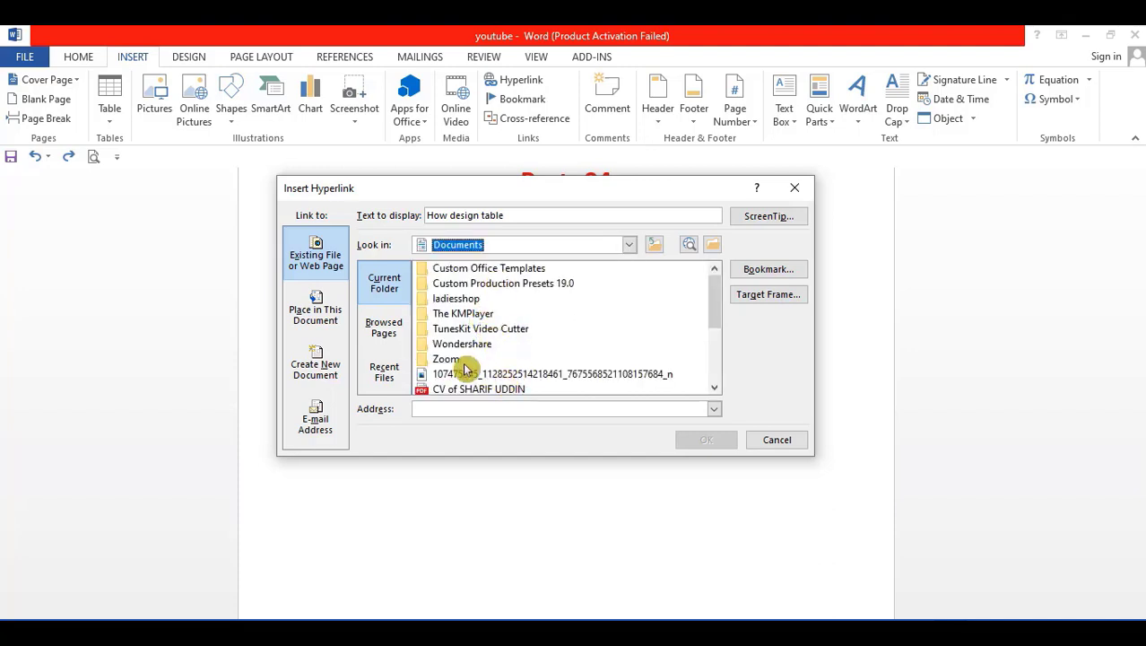
{"action": "left_click", "coordinate": [492, 374]}
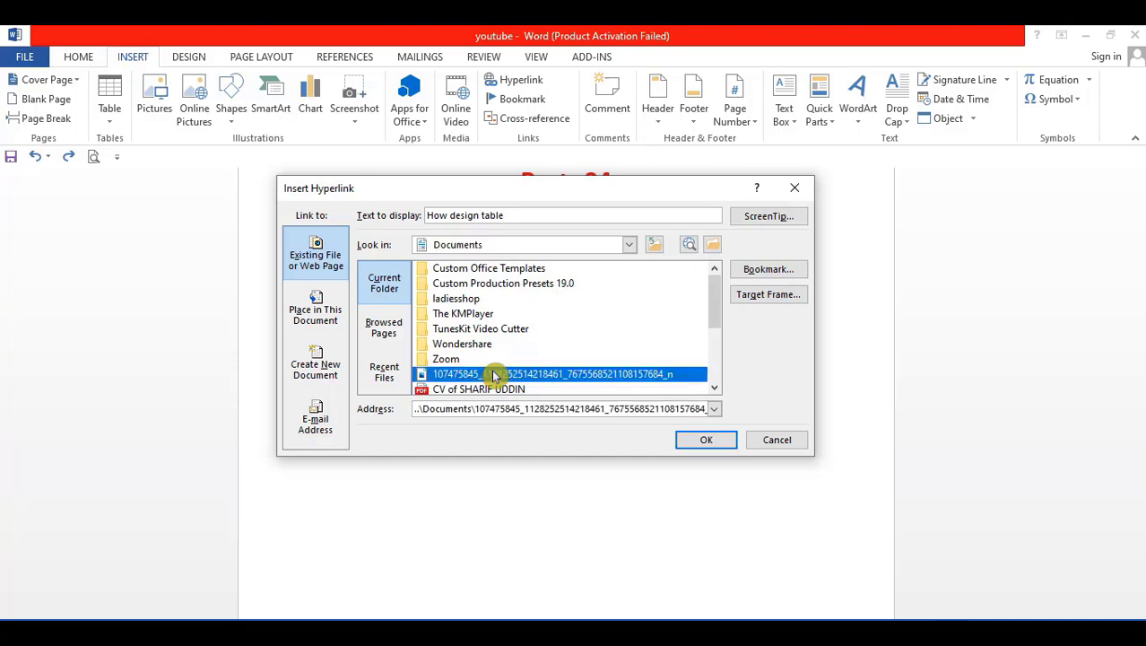
{"action": "left_click", "coordinate": [704, 441]}
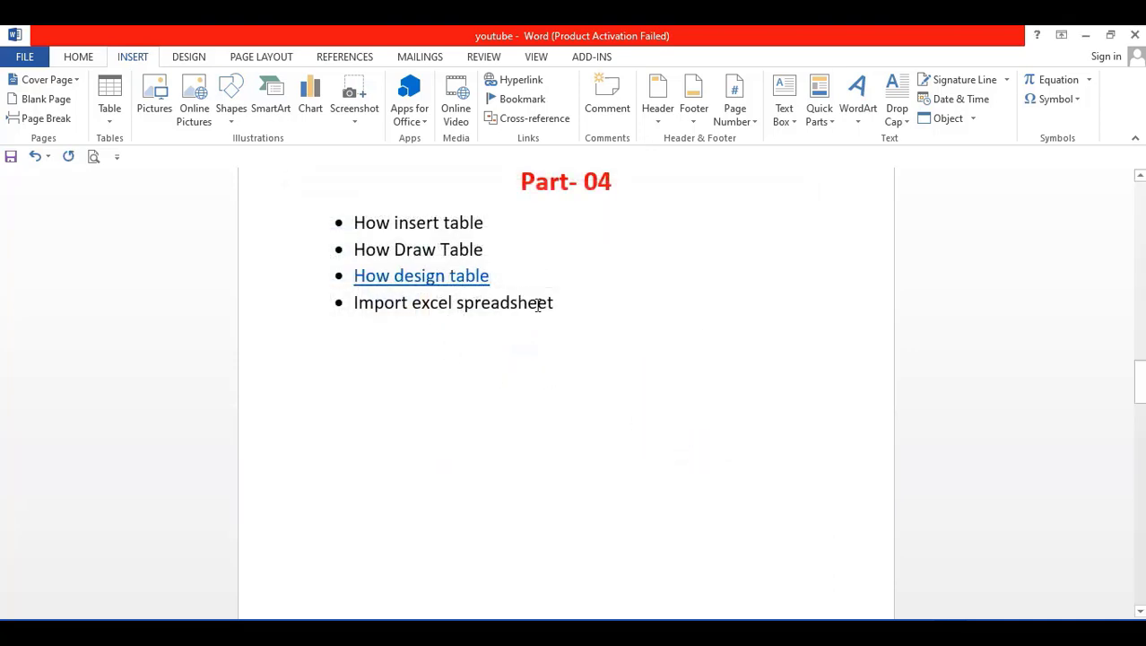
{"action": "left_click", "coordinate": [469, 336]}
{"action": "mouse_move", "coordinate": [452, 276]}
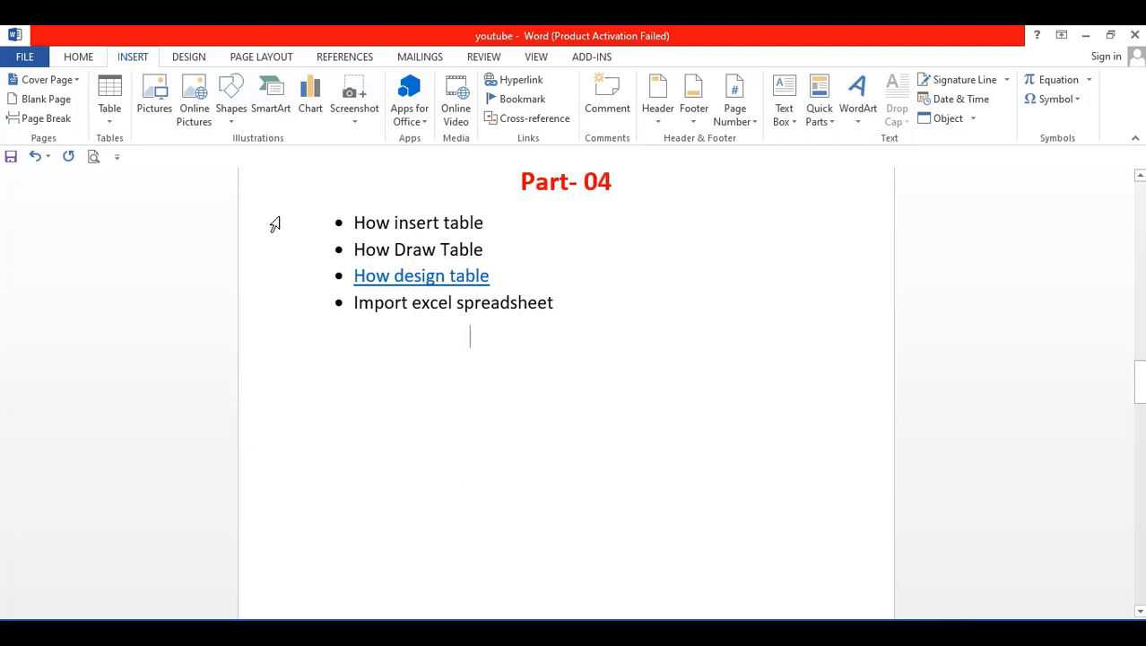
Undo the hyperlink on 'How design table' and select the four Part-04 bullet lines
{"action": "left_click", "coordinate": [39, 159]}
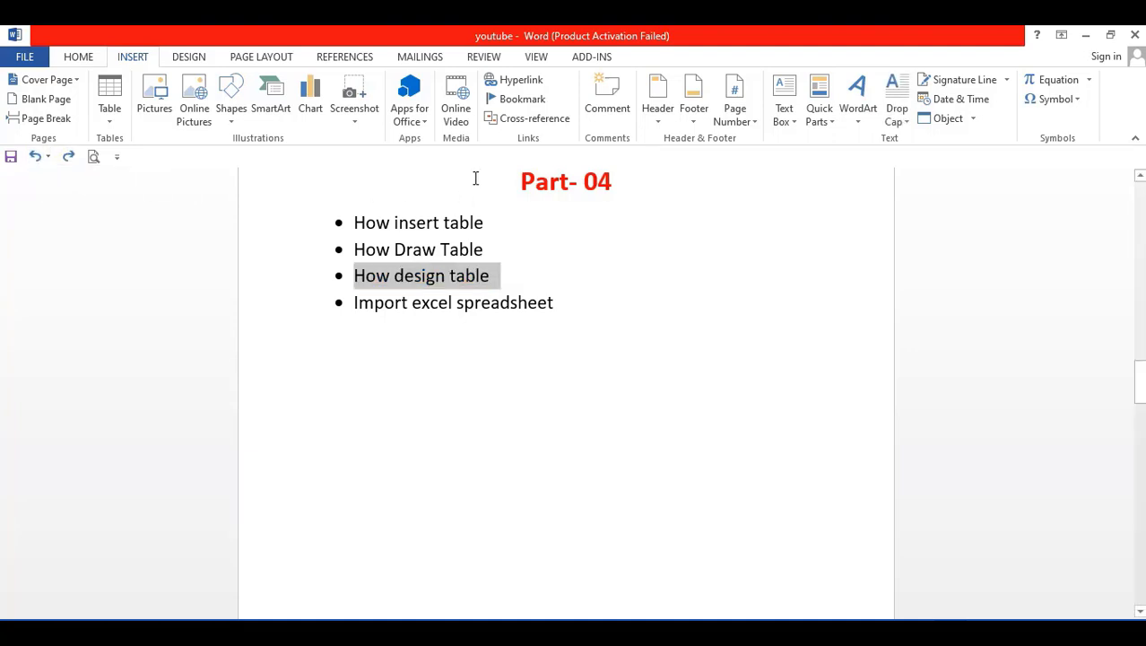
{"action": "scroll", "coordinate": [668, 273], "scroll_direction": "up", "scroll_amount": 1}
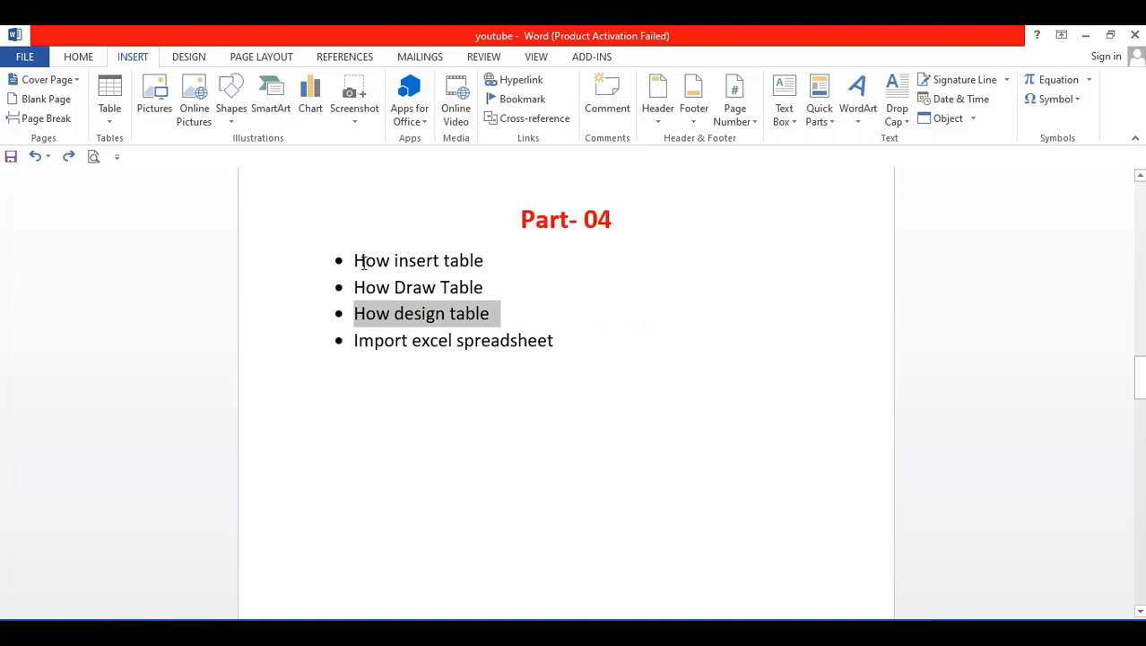
{"action": "left_click_drag", "start_coordinate": [363, 262], "coordinate": [559, 342]}
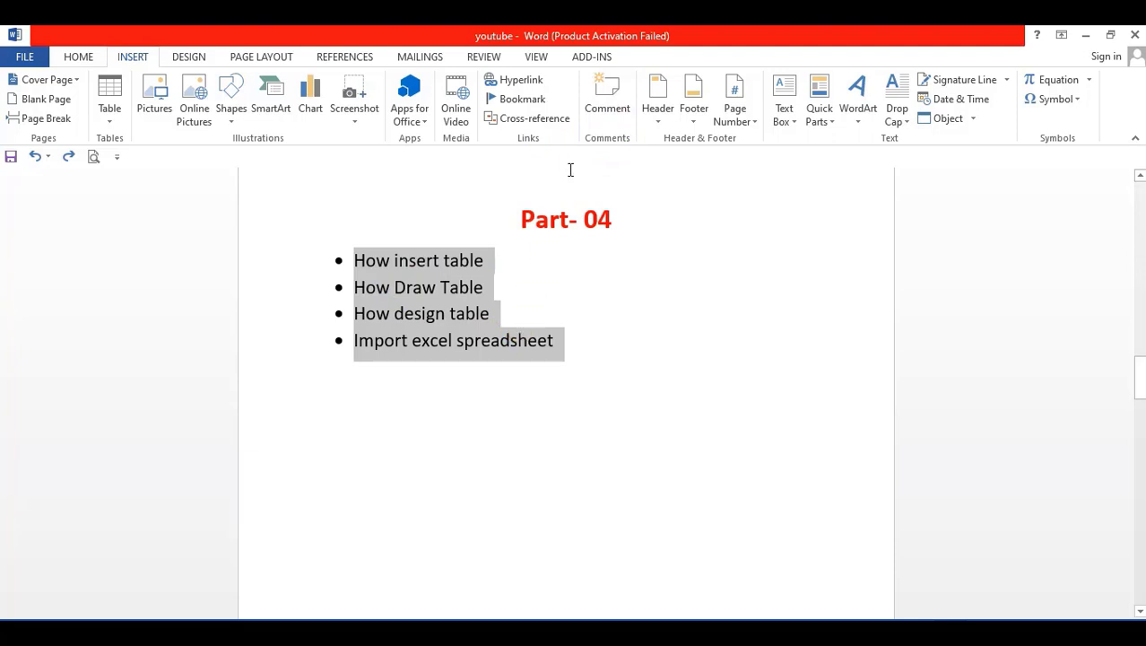
Attach a 'Good work' comment to the selected list, then undo it
{"action": "left_click", "coordinate": [610, 113]}
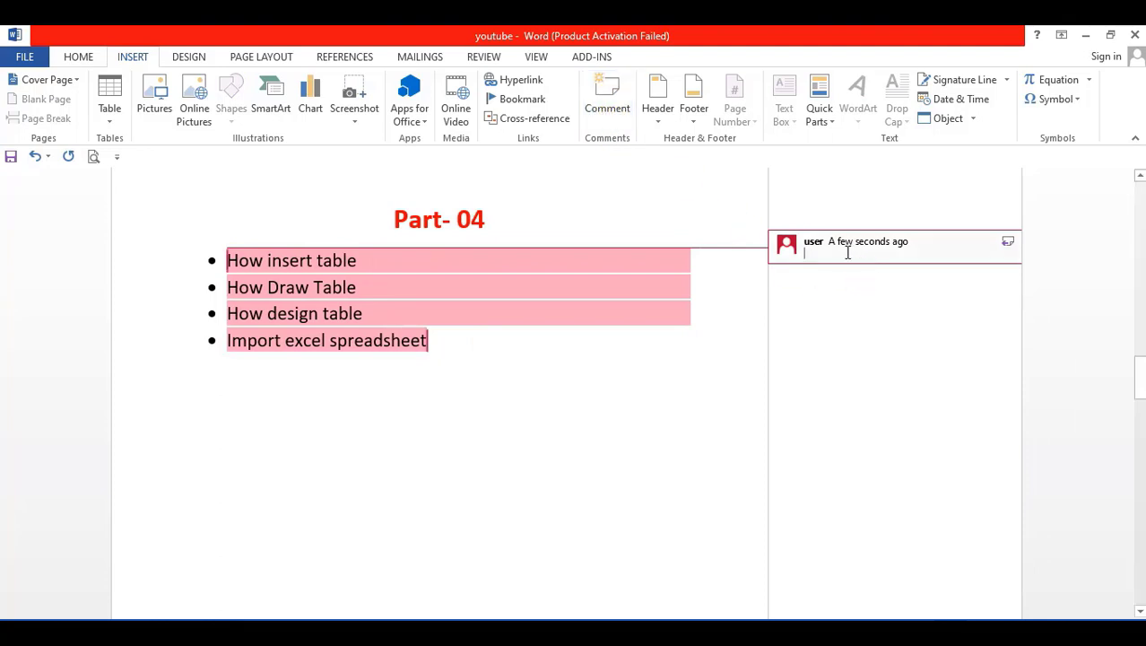
{"action": "type", "text": "gooo"}
{"action": "key", "text": "BackSpace"}
{"action": "type", "text": "work"}
{"action": "left_click", "coordinate": [39, 162]}
{"action": "left_click", "coordinate": [634, 293]}
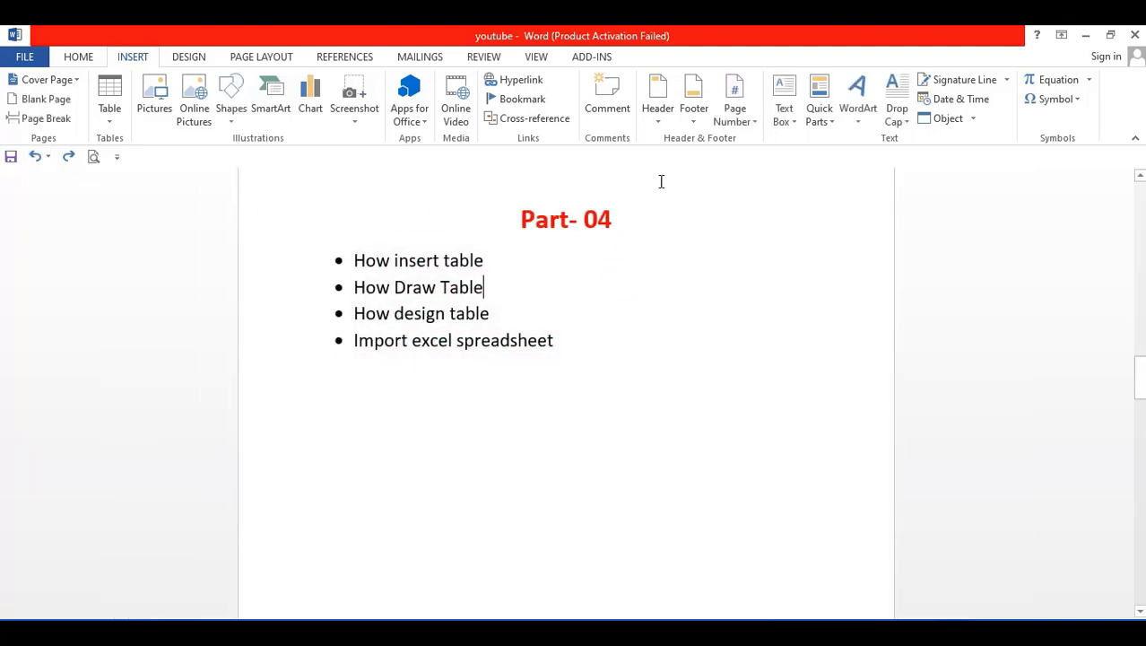
{"action": "left_click", "coordinate": [658, 128]}
{"action": "left_click", "coordinate": [695, 128]}
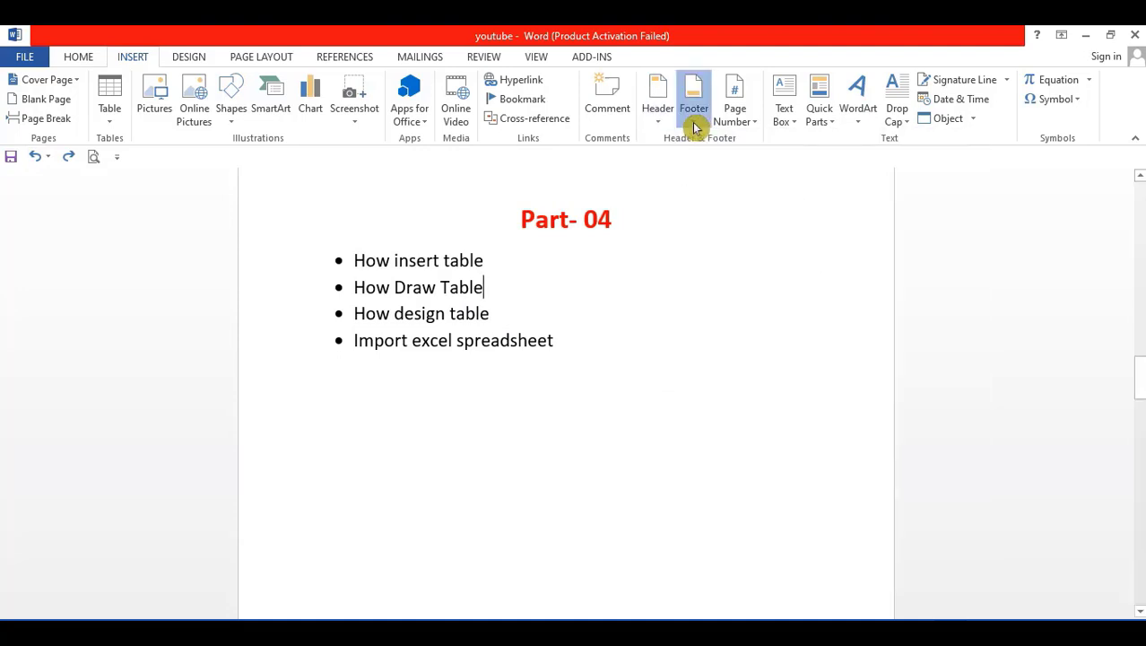
{"action": "left_click", "coordinate": [695, 129]}
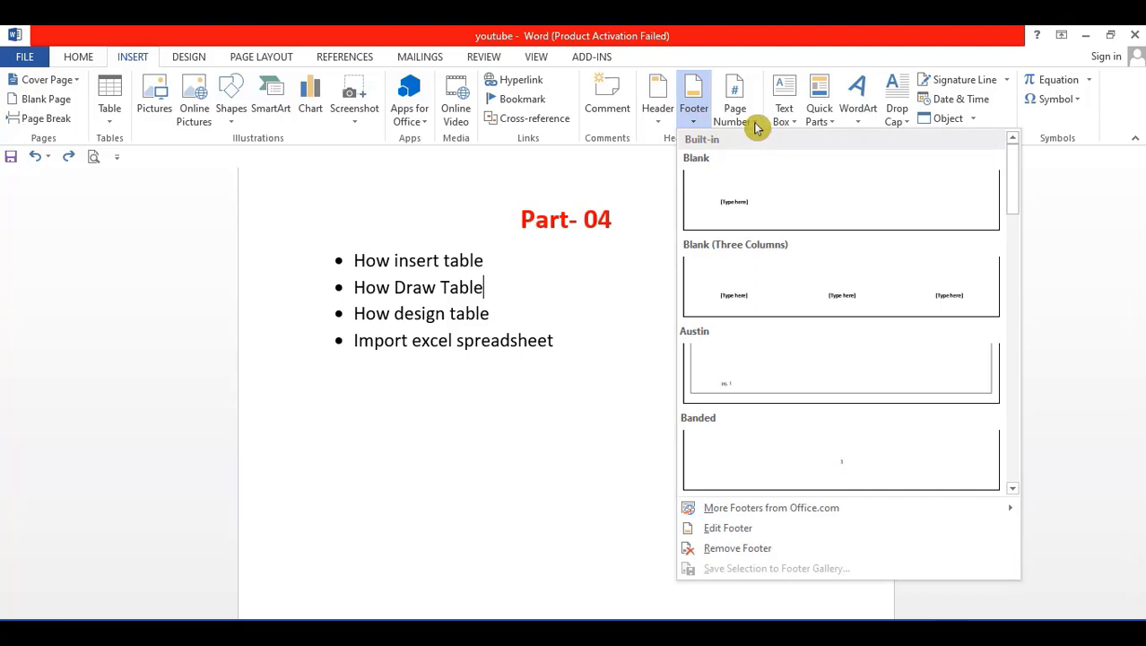
{"action": "left_click", "coordinate": [755, 126]}
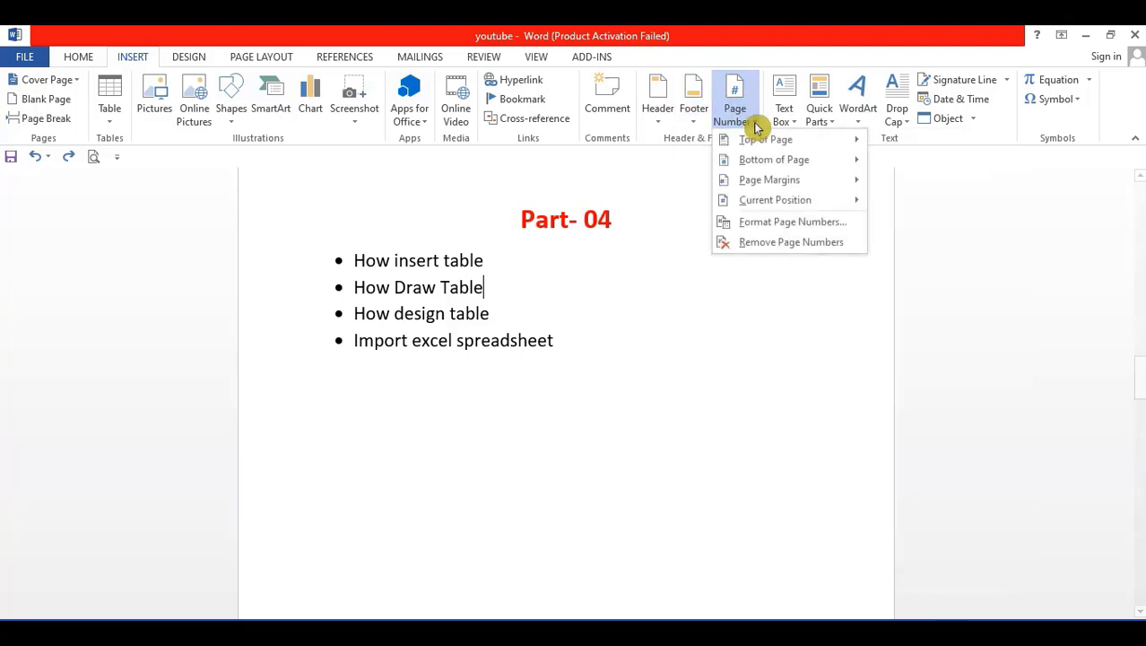
{"action": "left_click", "coordinate": [865, 224]}
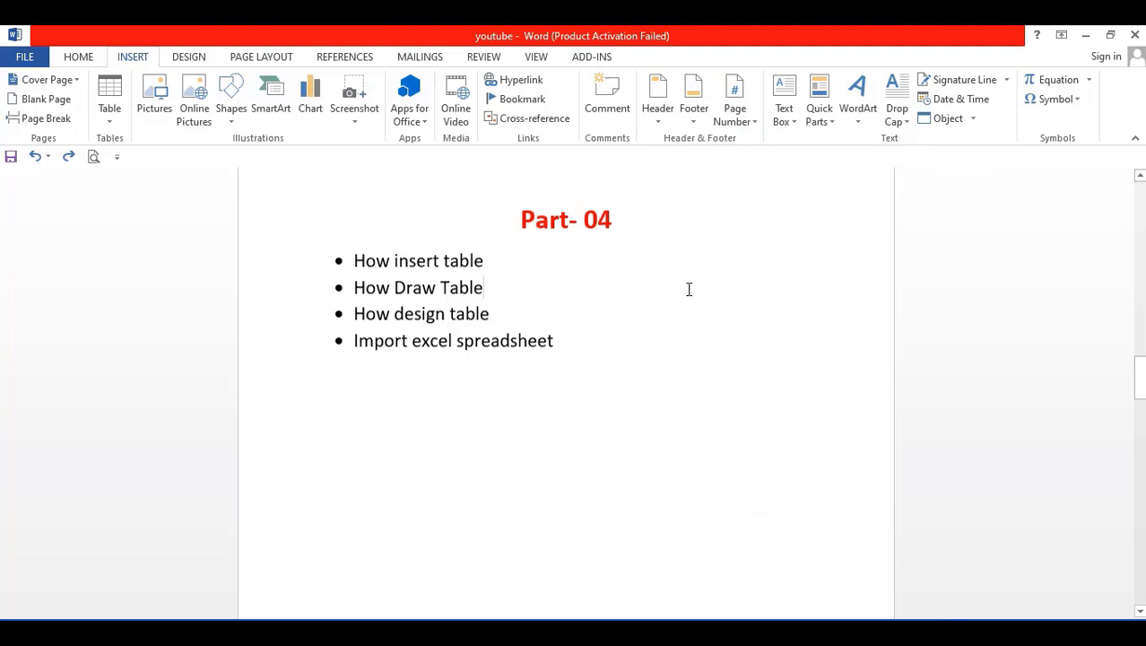
{"action": "scroll", "coordinate": [588, 237], "scroll_direction": "up", "scroll_amount": 1}
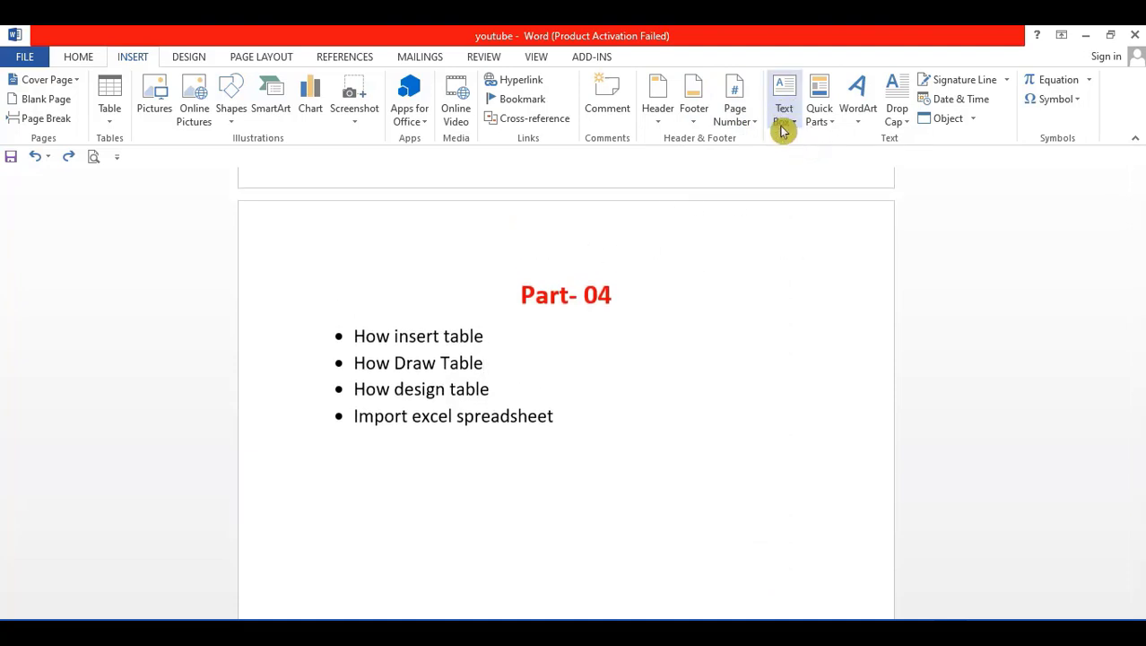
{"action": "left_click", "coordinate": [734, 419]}
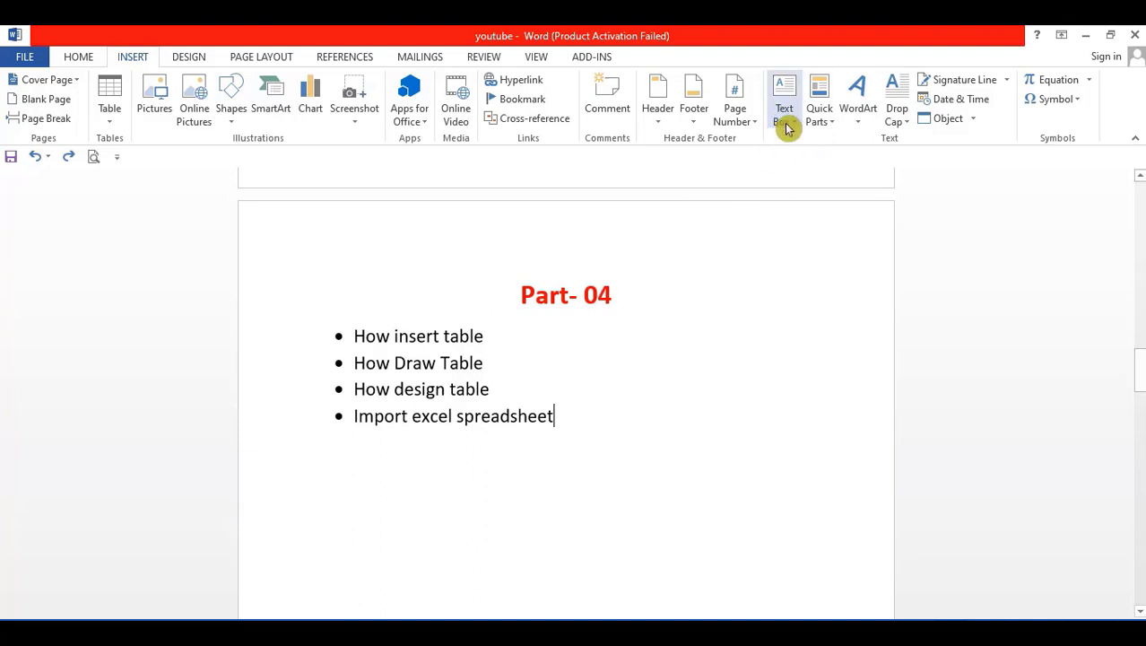
Insert a Simple Text Box with sample text and move it beside 'How insert table'
{"action": "left_click", "coordinate": [797, 121]}
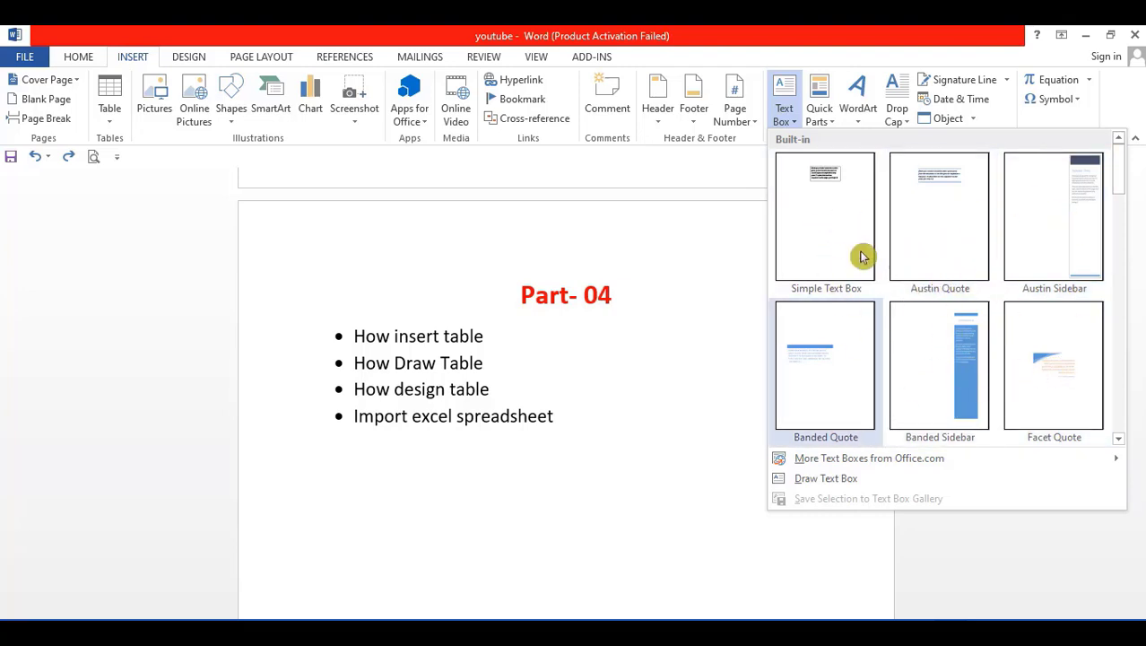
{"action": "left_click", "coordinate": [823, 208]}
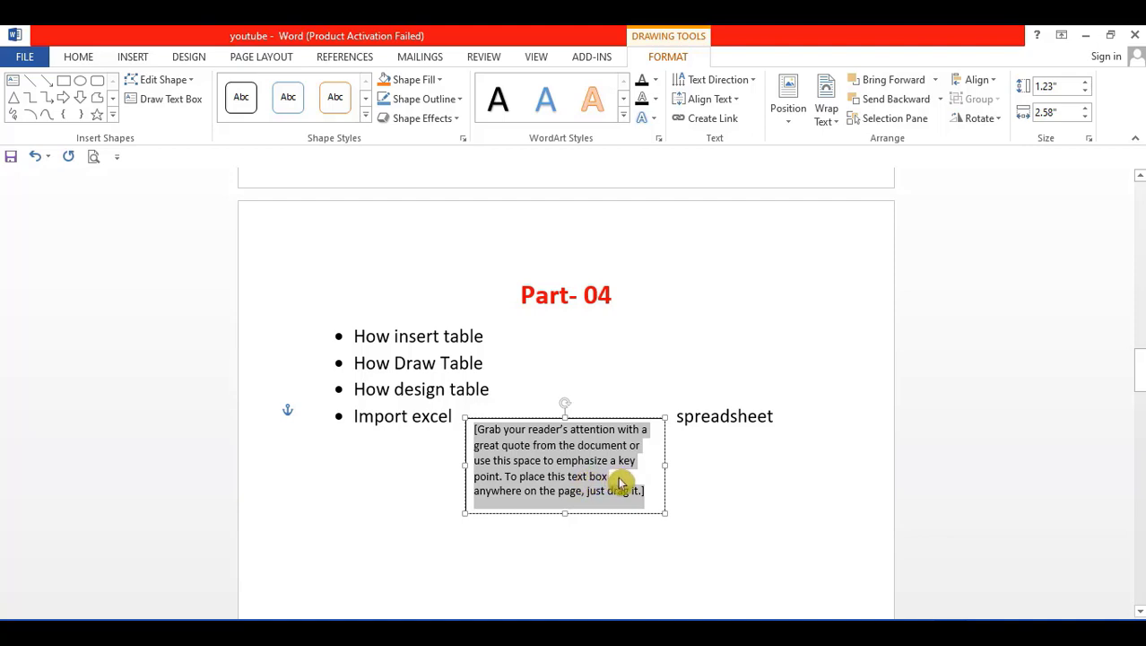
{"action": "type", "text": "Nhgyhuyuyuy7uyhnhkjiii8"}
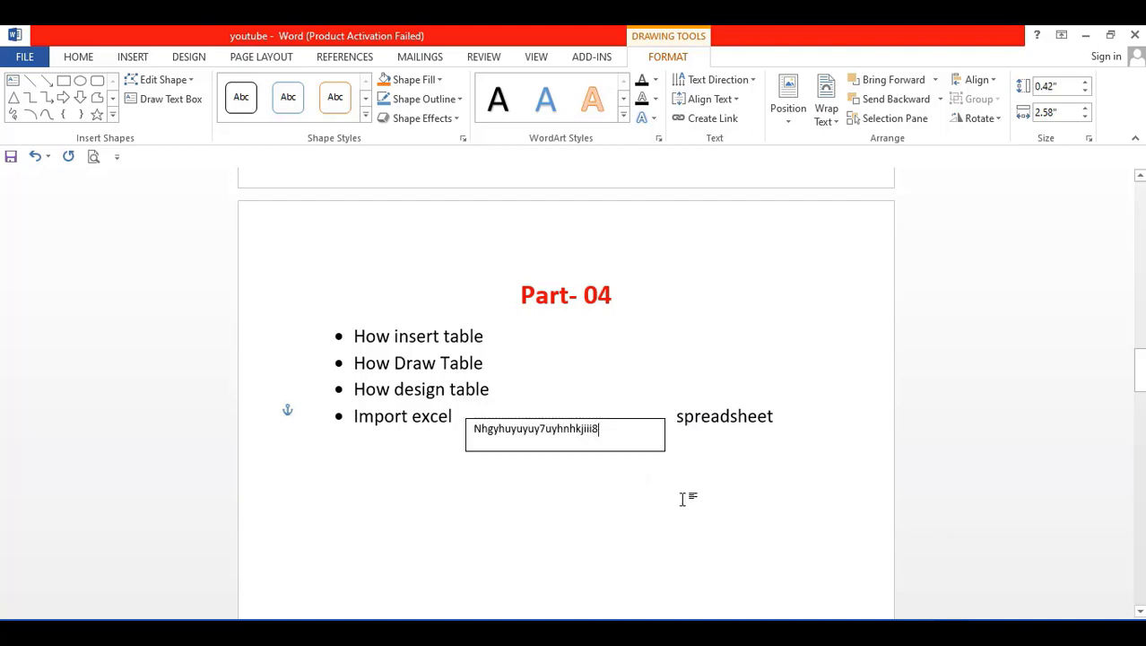
{"action": "left_click", "coordinate": [681, 498]}
{"action": "left_click", "coordinate": [607, 430]}
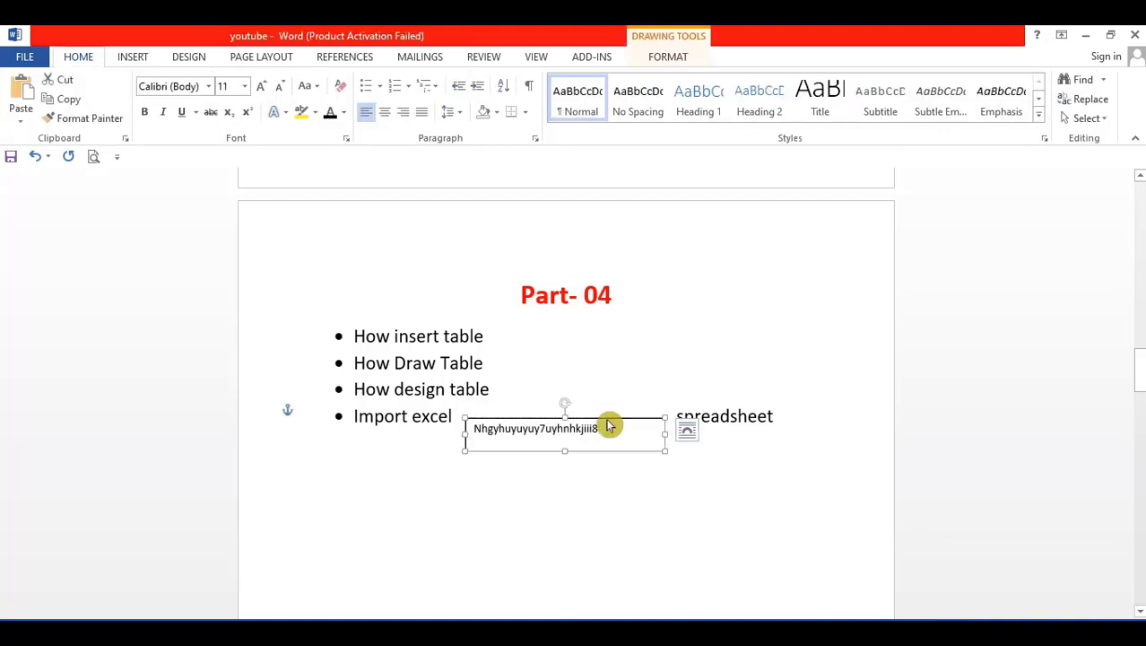
{"action": "mouse_move", "coordinate": [607, 426]}
{"action": "left_mouse_down"}
{"action": "mouse_move", "coordinate": [751, 347]}
{"action": "mouse_move", "coordinate": [803, 388]}
{"action": "left_mouse_up"}
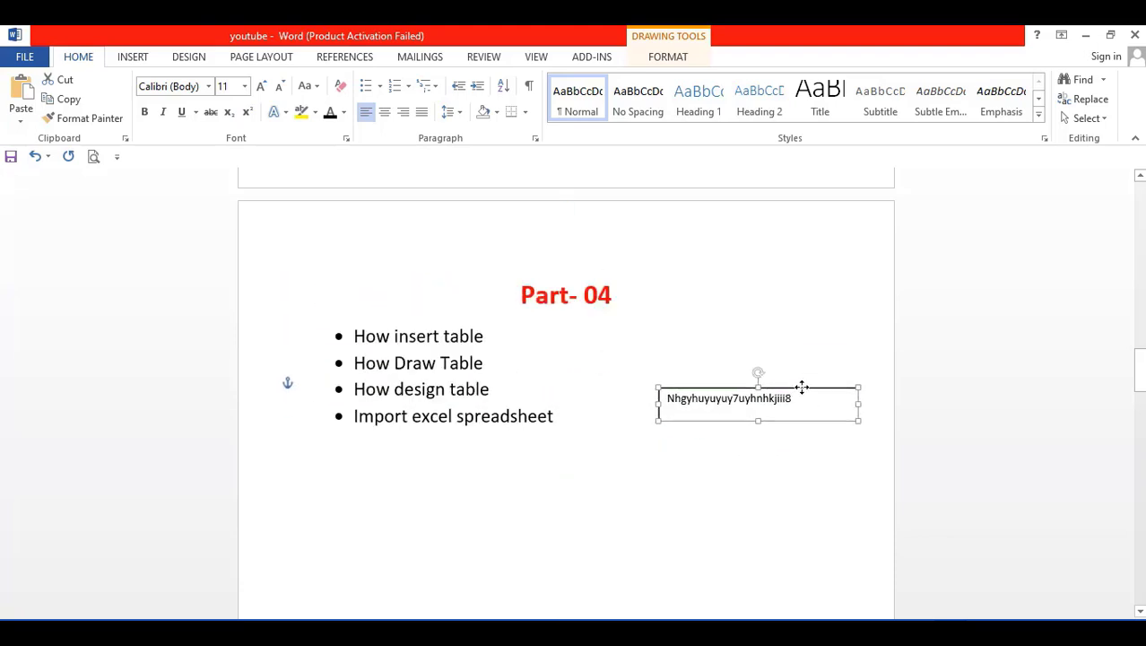
Give the text box Tight wrapping and drag it up onto the previous page
{"action": "left_click", "coordinate": [880, 400]}
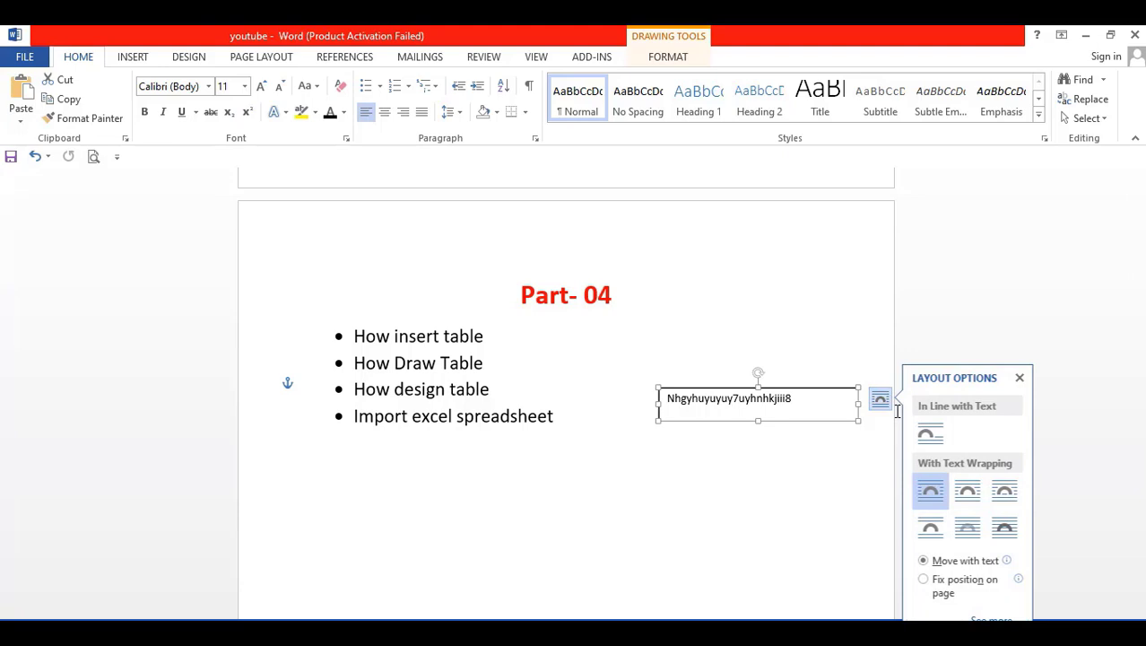
{"action": "left_click", "coordinate": [967, 493]}
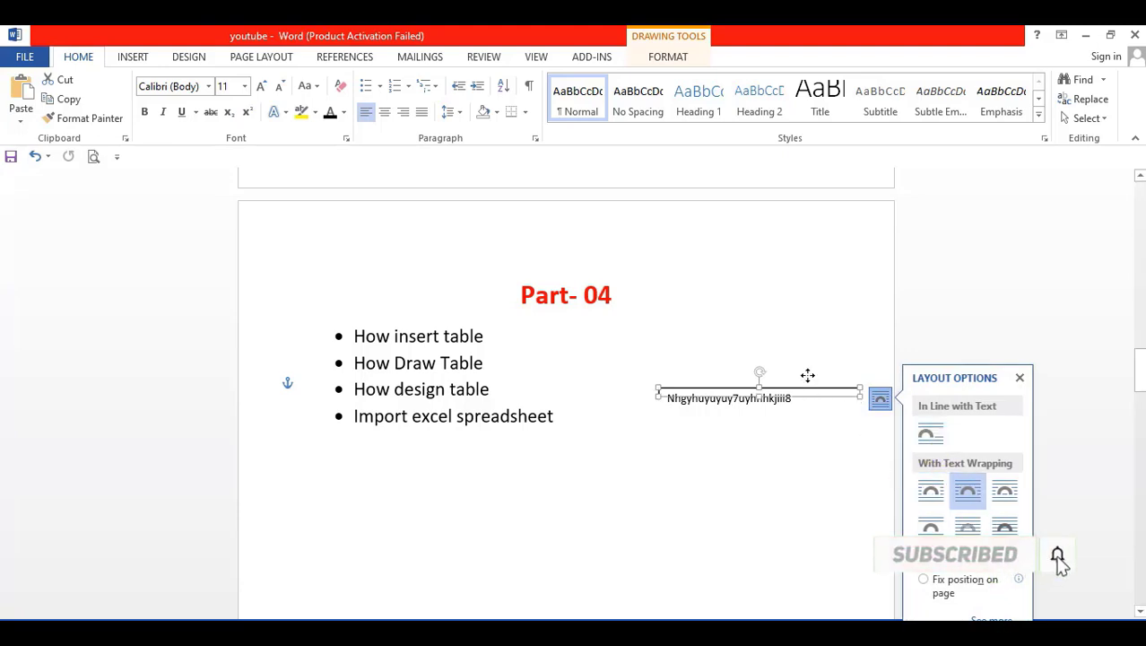
{"action": "mouse_move", "coordinate": [808, 375]}
{"action": "left_mouse_down"}
{"action": "mouse_move", "coordinate": [649, 528]}
{"action": "mouse_move", "coordinate": [586, 37]}
{"action": "left_mouse_up"}
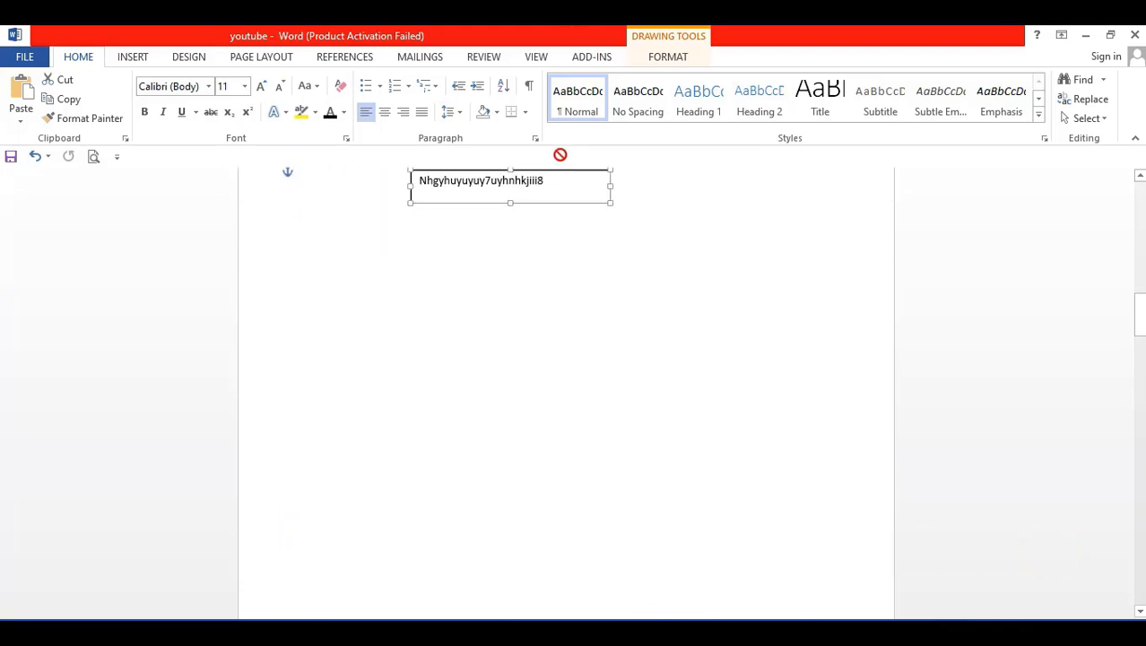
{"action": "left_click_drag", "start_coordinate": [583, 203], "coordinate": [588, 317]}
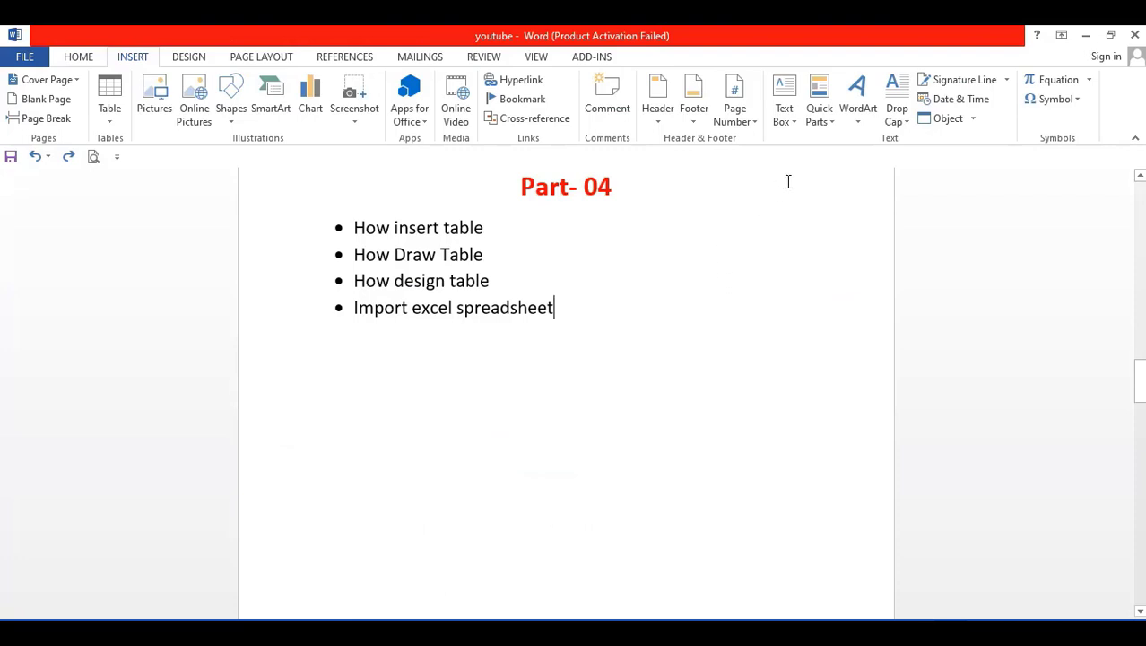
Preview the WordArt and Drop Cap options without applying them, then add an empty fifth bullet
{"action": "left_click", "coordinate": [859, 131]}
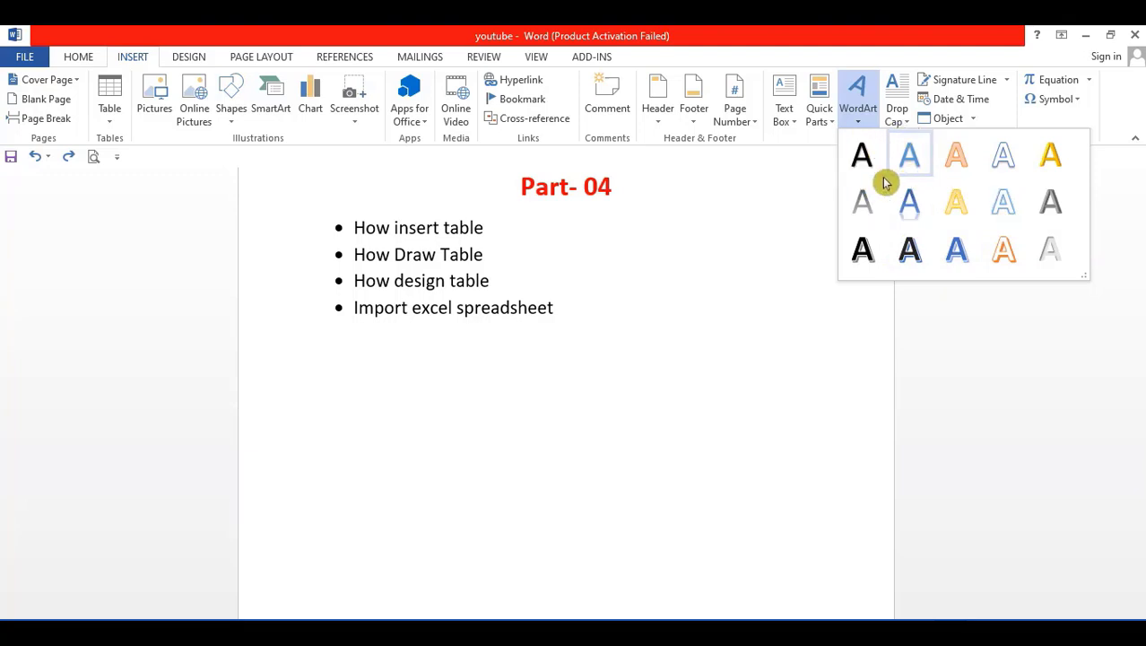
{"action": "left_click", "coordinate": [910, 123]}
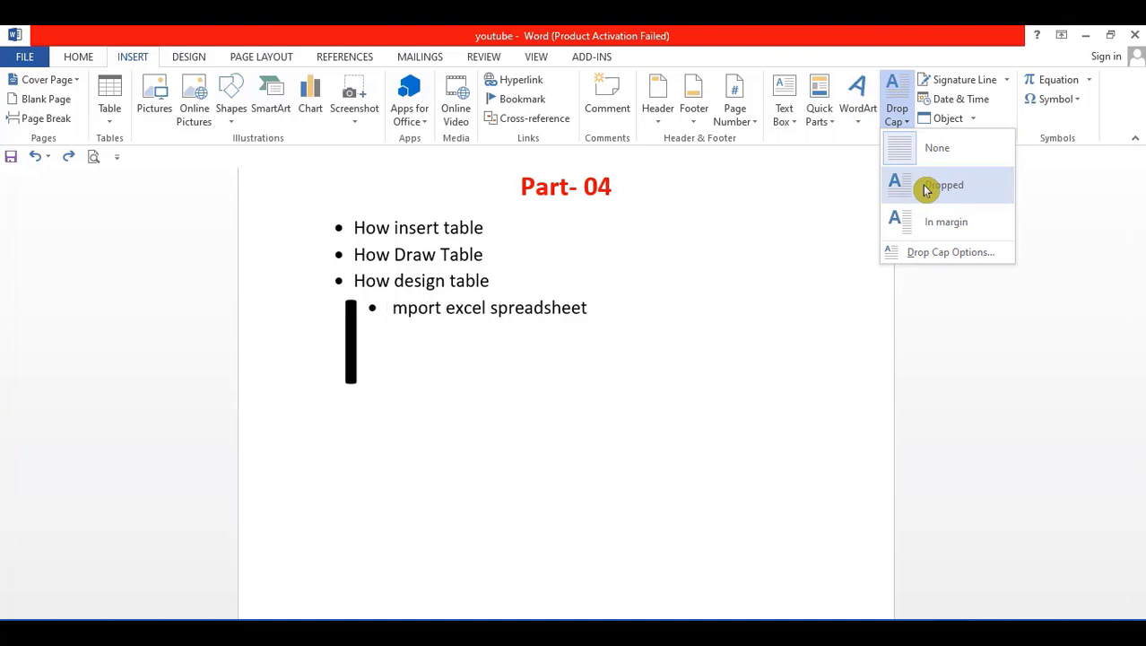
{"action": "left_click", "coordinate": [904, 126]}
{"action": "key", "text": "Return"}
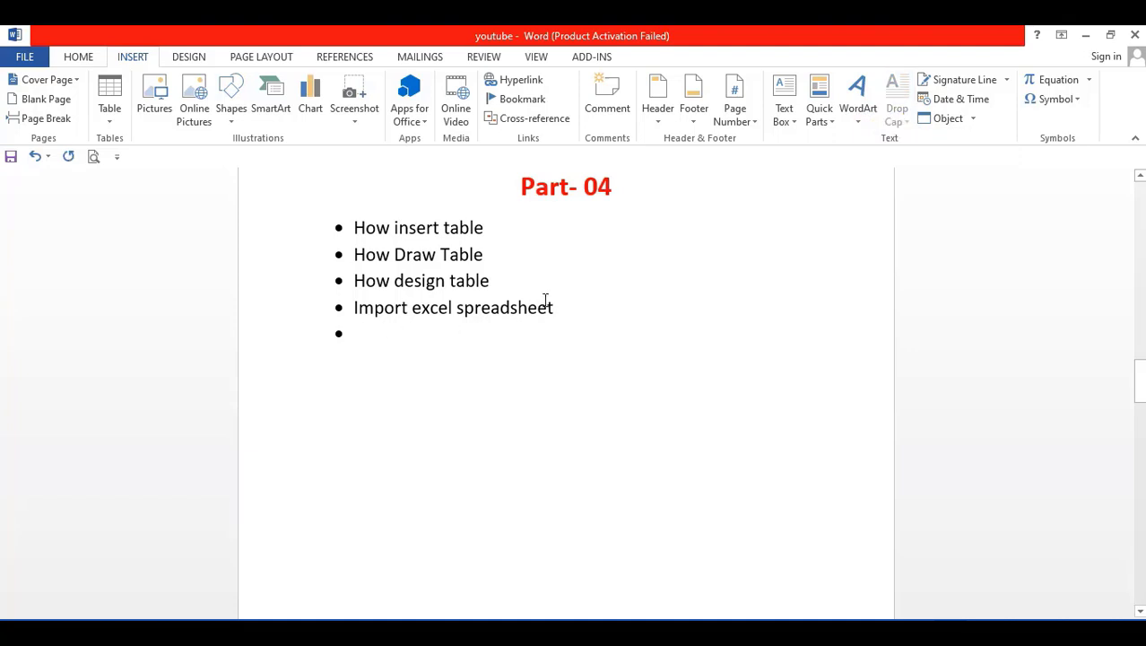
Insert the date 'Wednesday, January 27, 2021' in the bullet, followed by a blank equation
{"action": "left_click", "coordinate": [955, 100]}
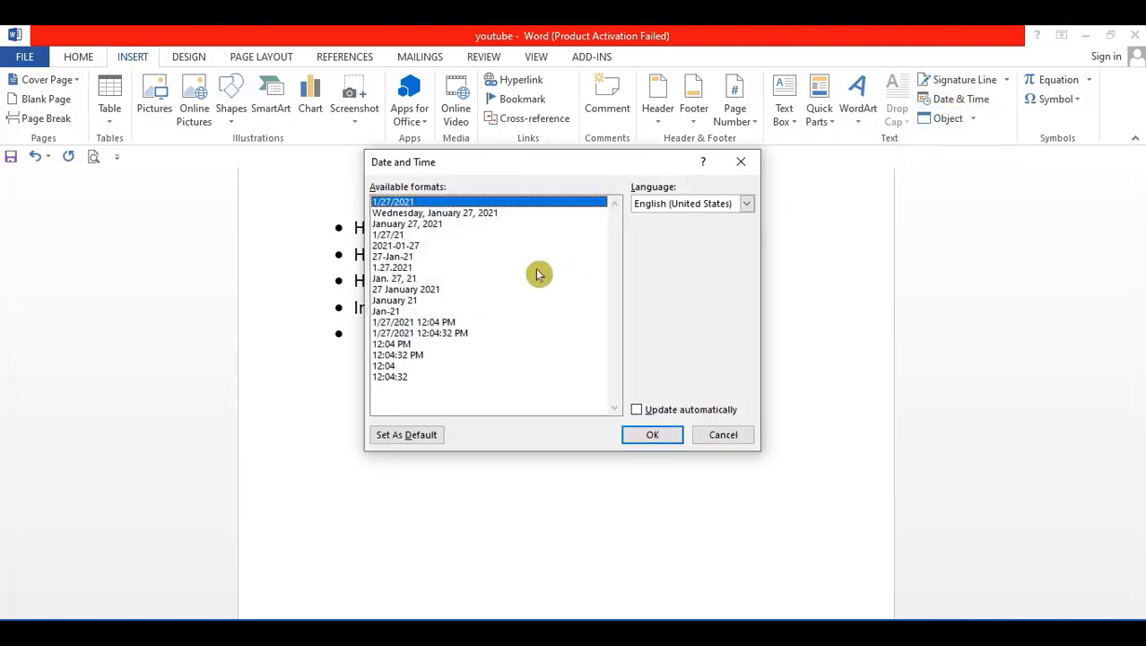
{"action": "left_click", "coordinate": [449, 217]}
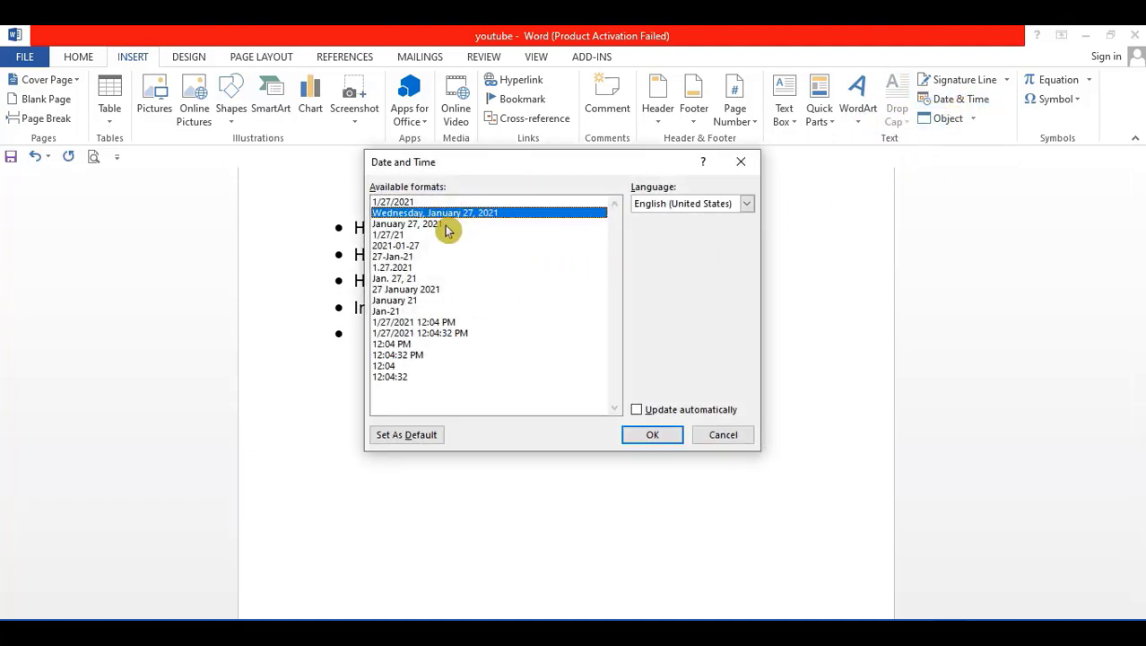
{"action": "left_click", "coordinate": [651, 436]}
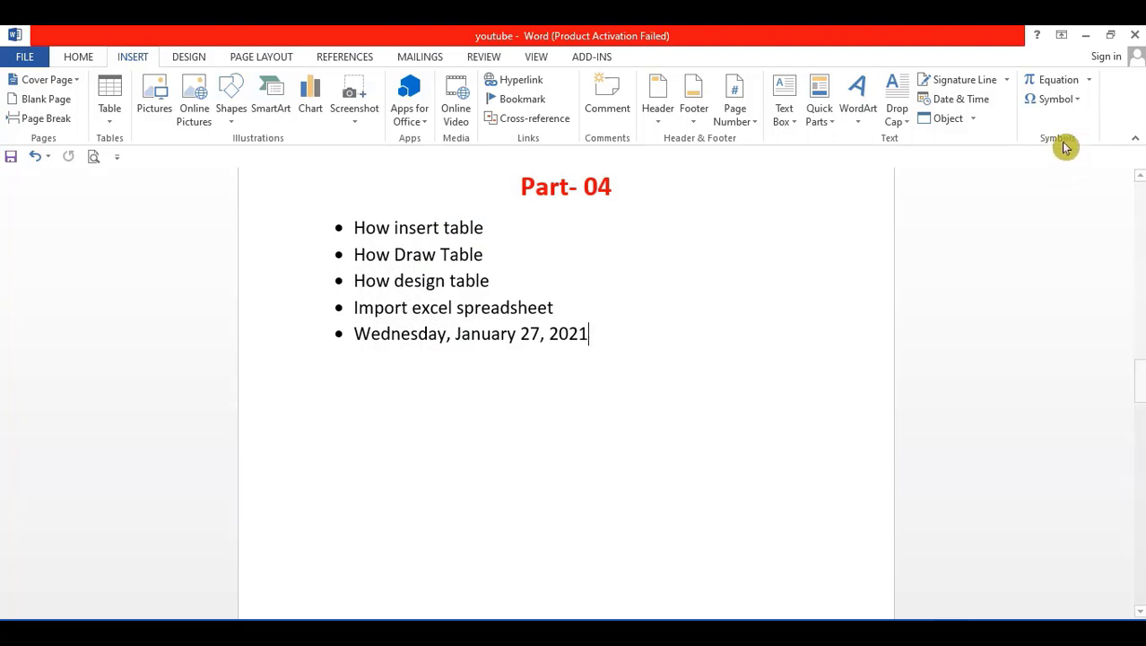
{"action": "left_click", "coordinate": [1084, 81]}
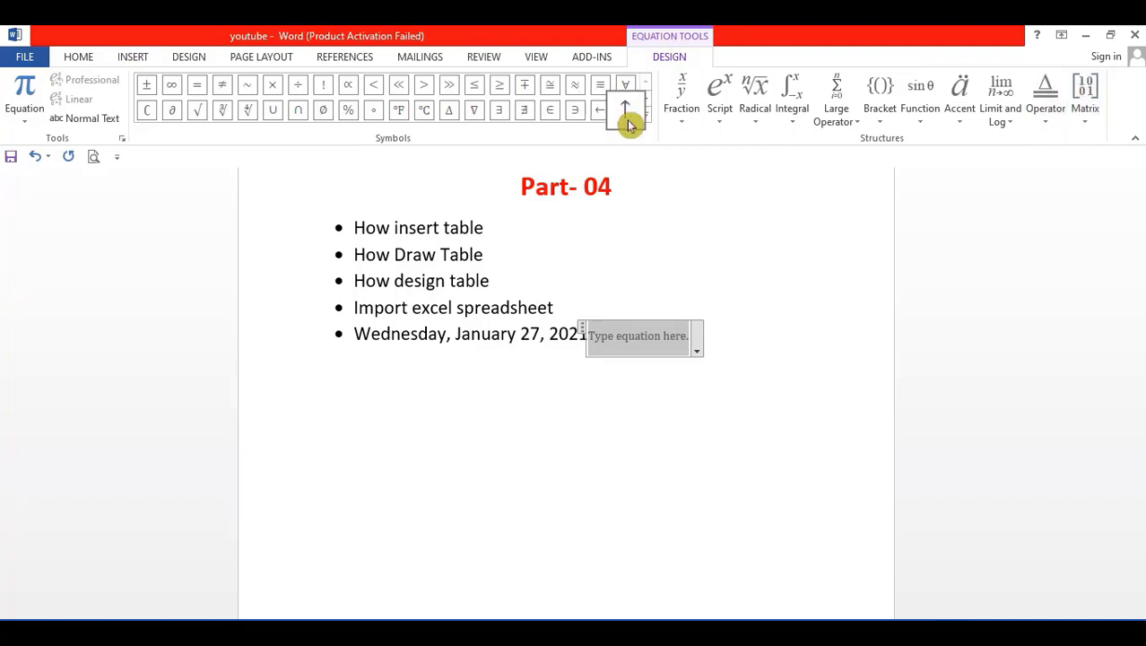
Show the Symbol gallery from the Insert tab
{"action": "left_click", "coordinate": [130, 56]}
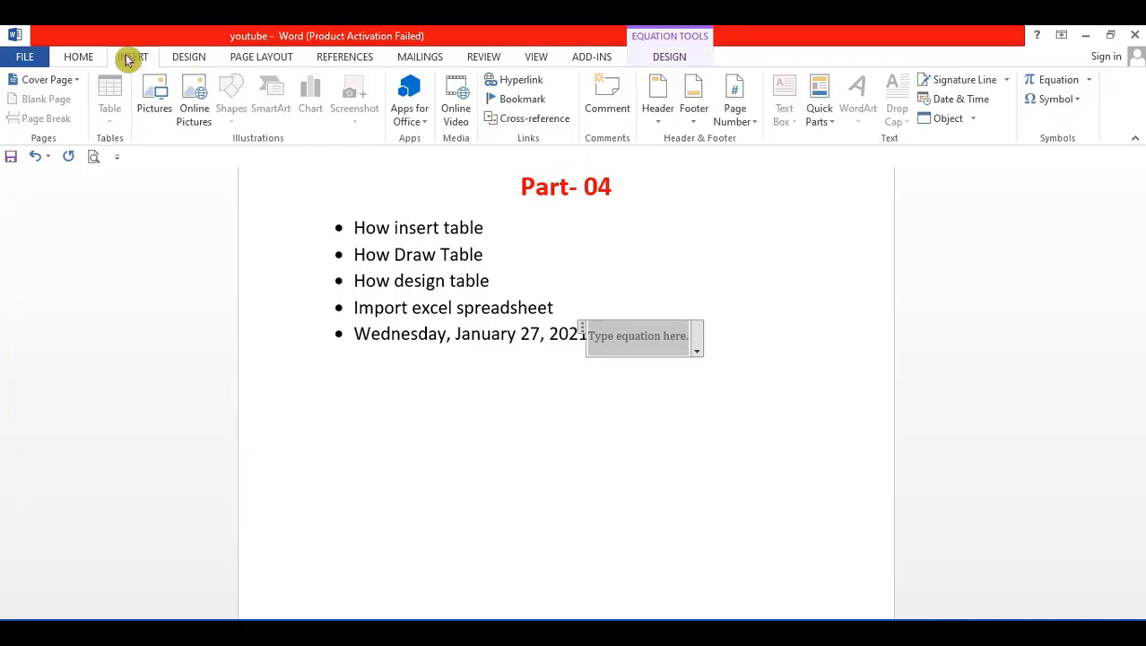
{"action": "left_click", "coordinate": [1067, 100]}
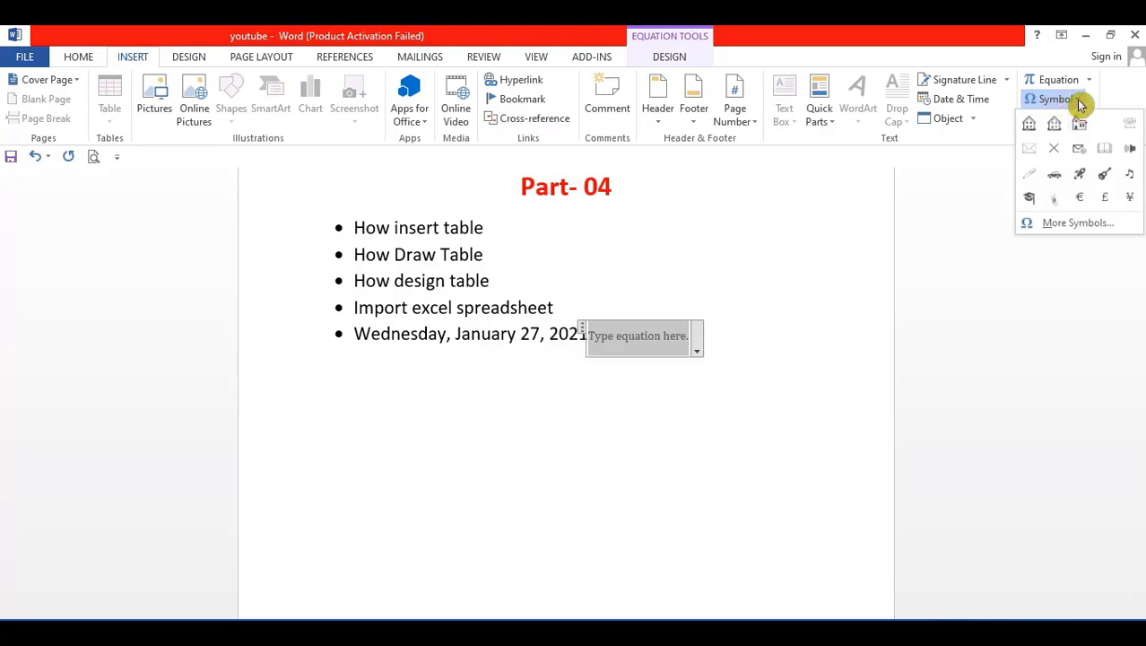